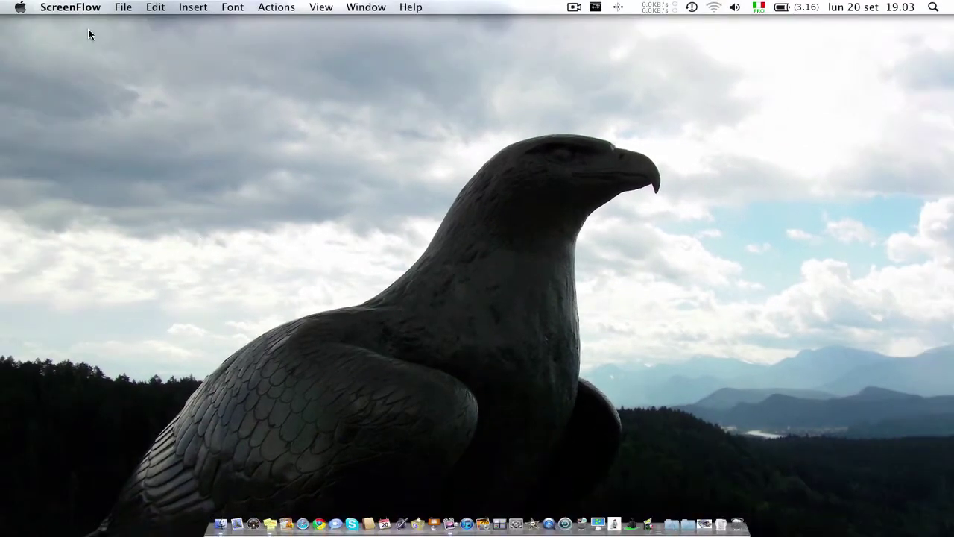
# Open the Network settings in System Preferences and switch the location to Rete
pyautogui.click(21, 9)
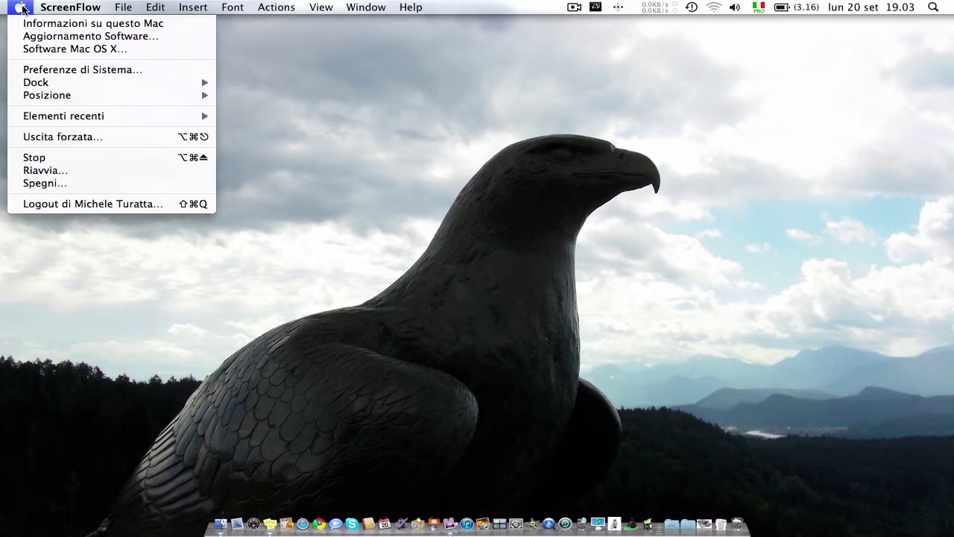
pyautogui.click(66, 73)
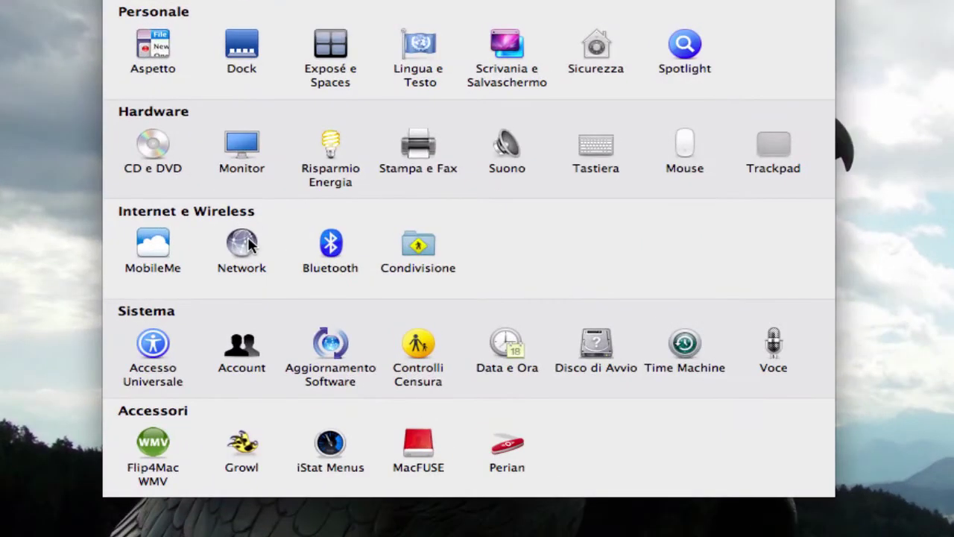
pyautogui.click(248, 238)
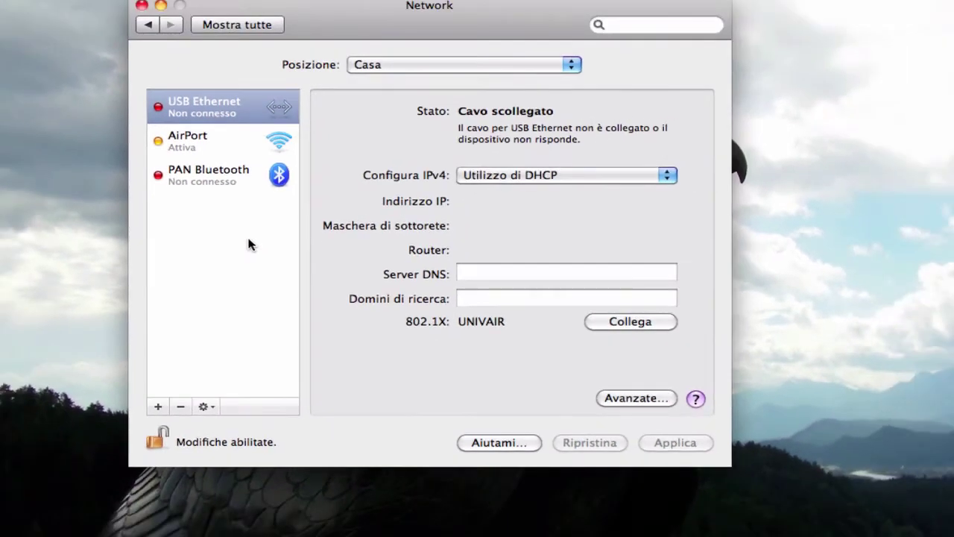
pyautogui.click(476, 69)
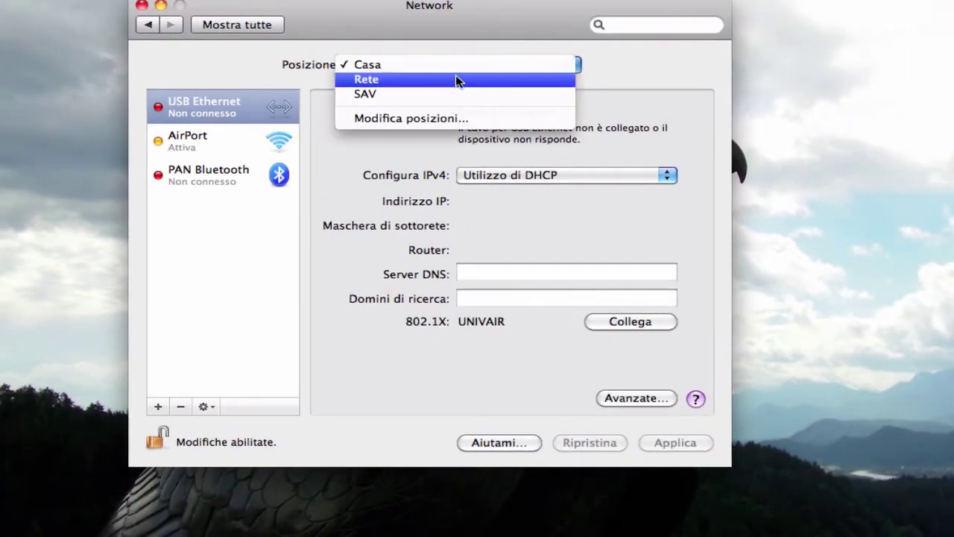
pyautogui.click(453, 78)
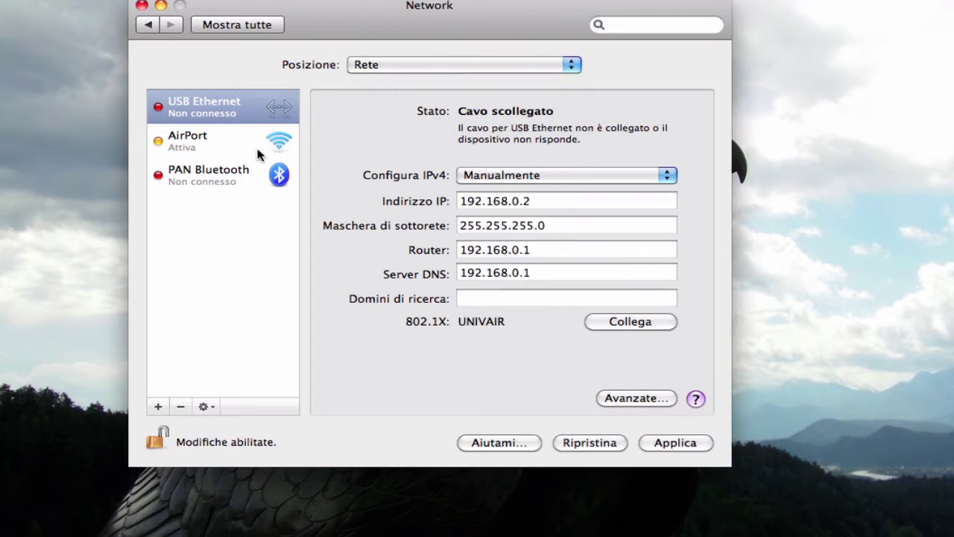
# Create a new network location named Mini Tip and close the location editor
pyautogui.click(411, 65)
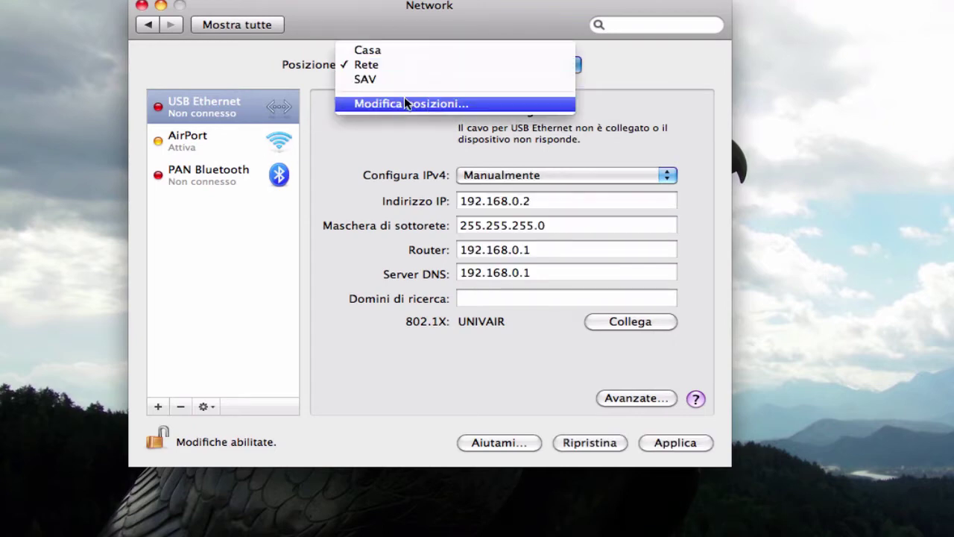
pyautogui.click(404, 98)
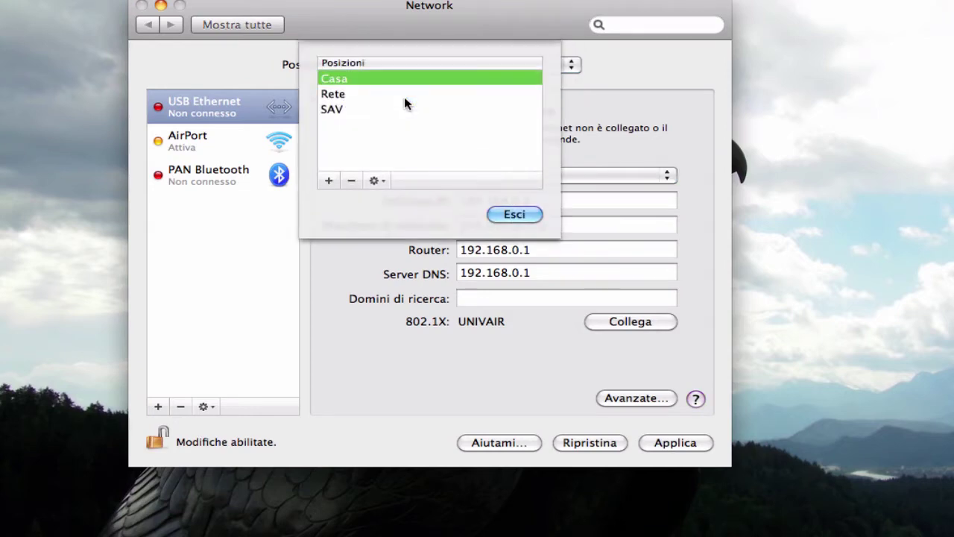
pyautogui.click(327, 179)
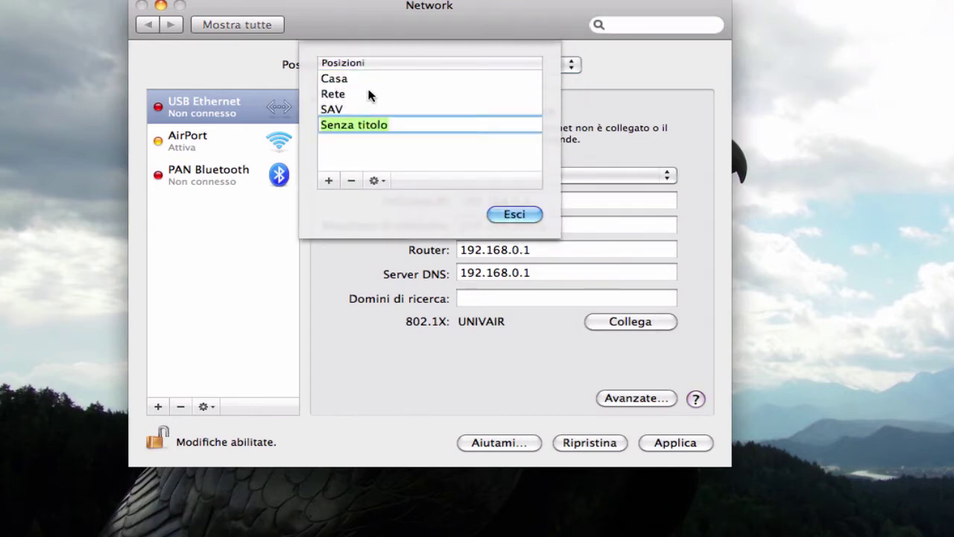
pyautogui.write('Mini')
pyautogui.press('BackSpace')
pyautogui.press('BackSpace')
pyautogui.press('BackSpace')
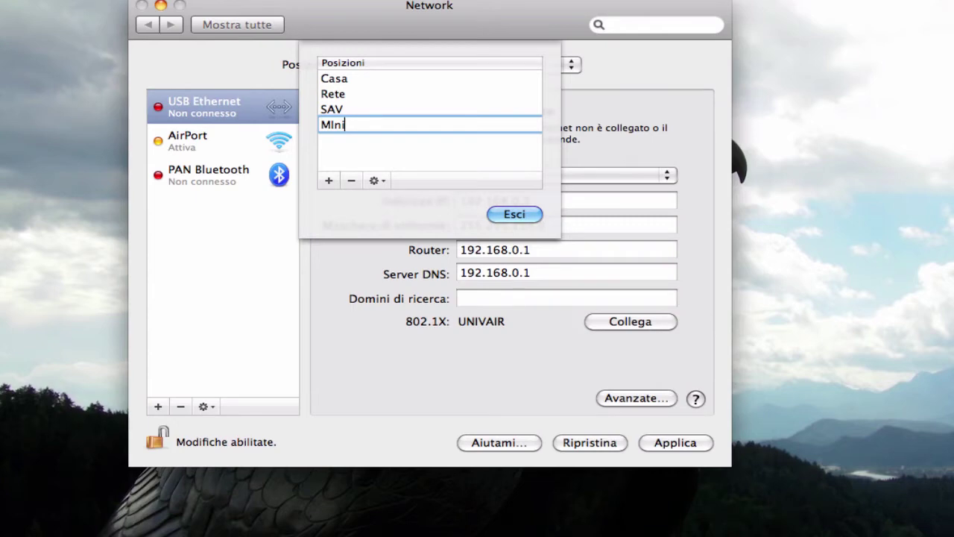
pyautogui.write('ini Tip')
pyautogui.press('BackSpace')
pyautogui.write('p')
pyautogui.press('Return')
pyautogui.click(500, 213)
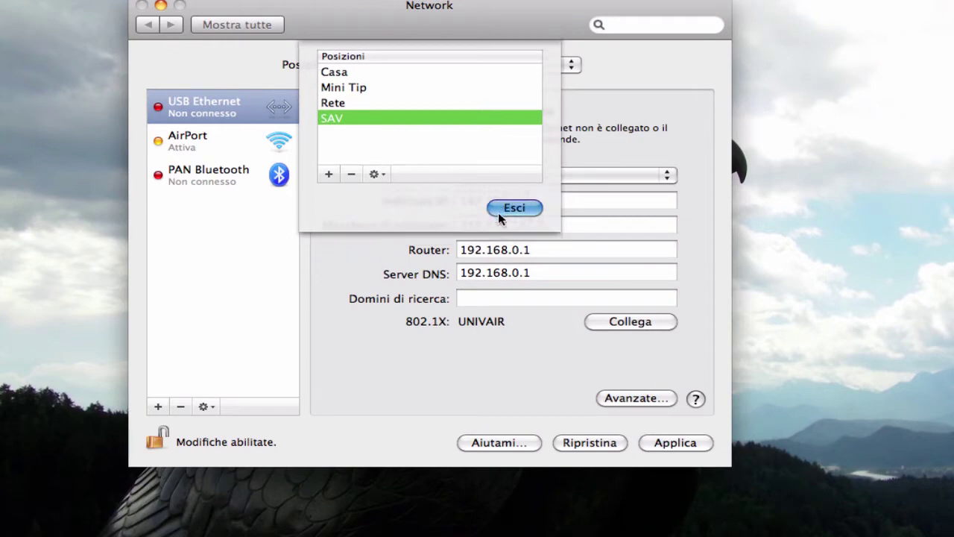
# Switch the network location to Mini Tip and try toggling AirPort off and back on
pyautogui.click(548, 63)
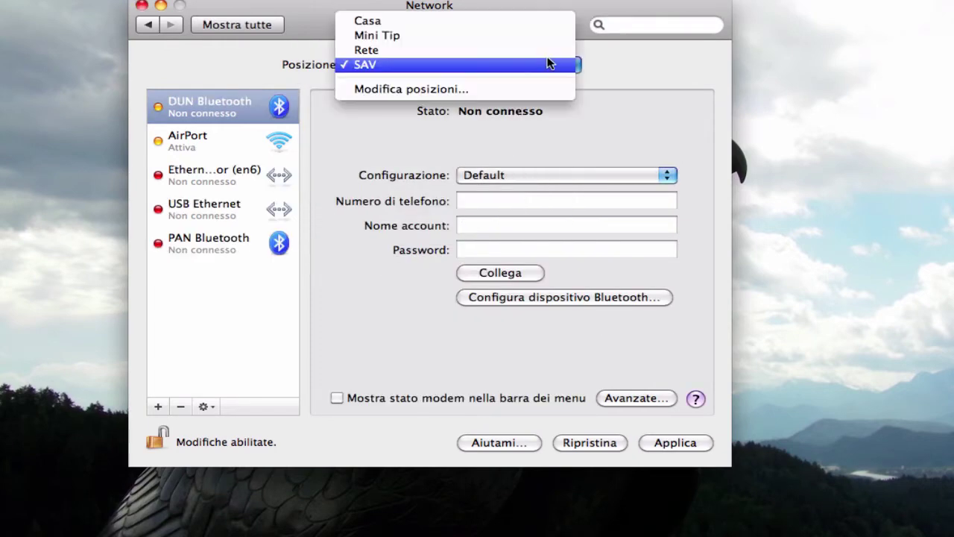
pyautogui.click(463, 31)
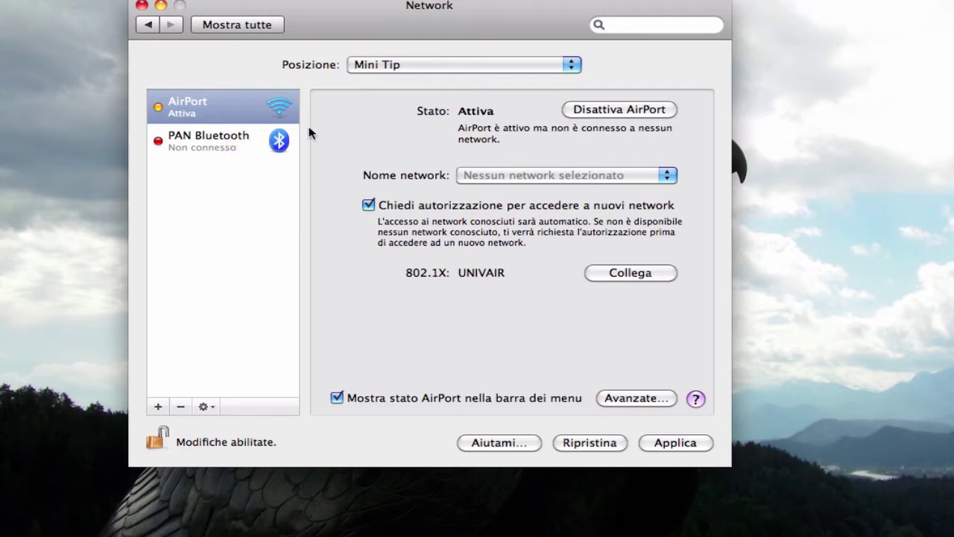
pyautogui.click(656, 111)
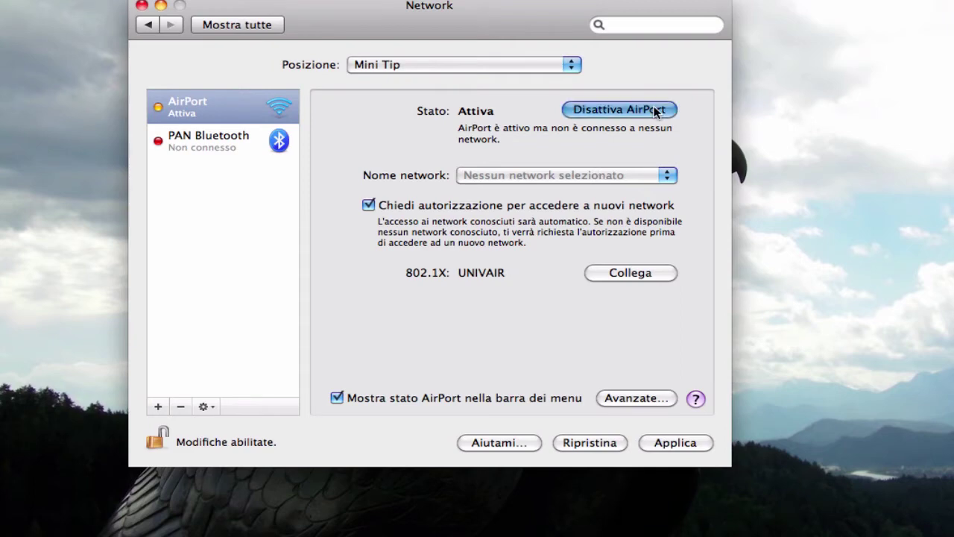
pyautogui.click(608, 123)
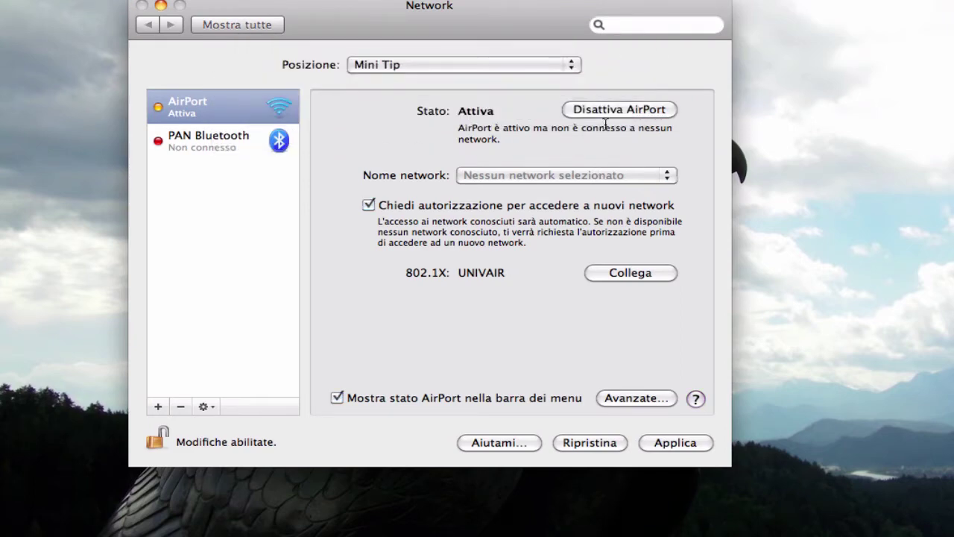
pyautogui.click(624, 111)
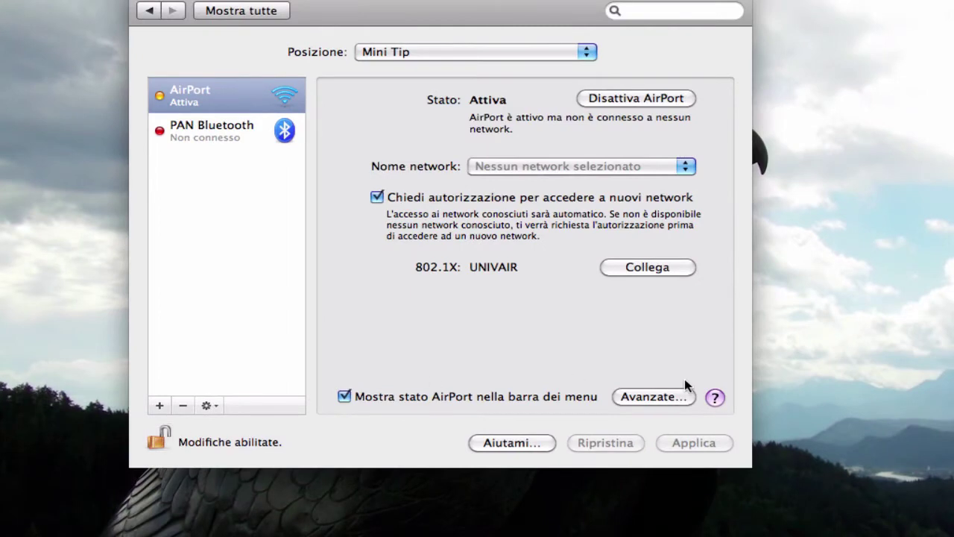
# Open AirPort's advanced TCP/IP settings and set the IPv4 configuration to Manualmente
pyautogui.click(623, 399)
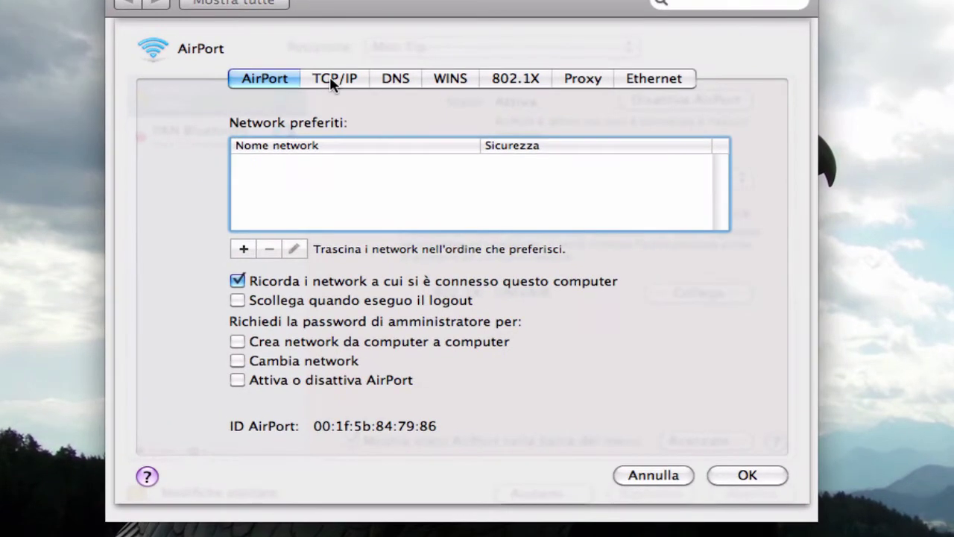
pyautogui.click(333, 82)
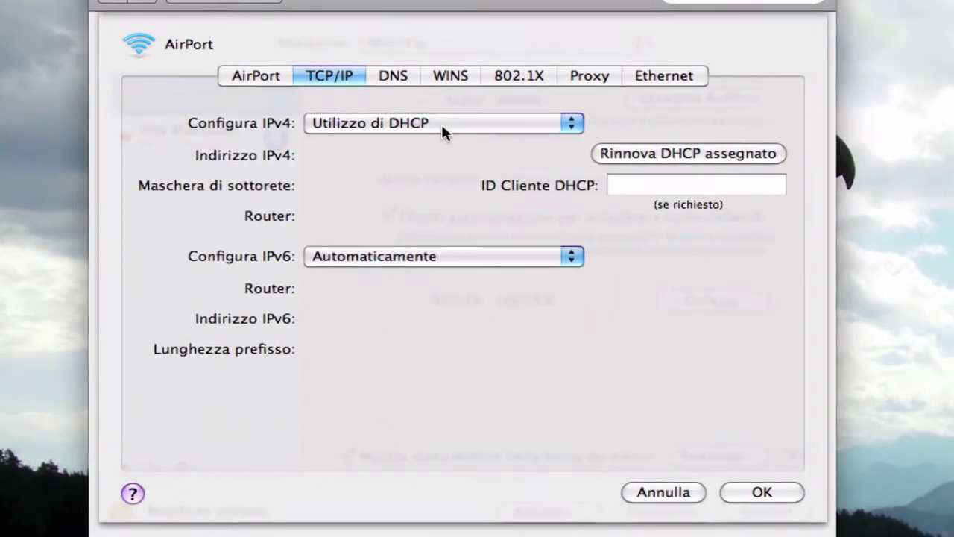
pyautogui.click(534, 123)
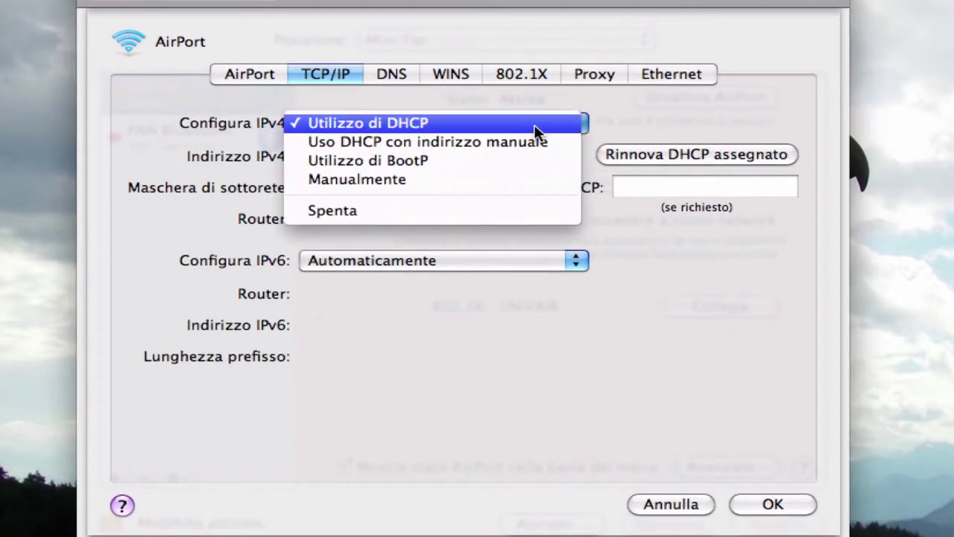
pyautogui.click(395, 179)
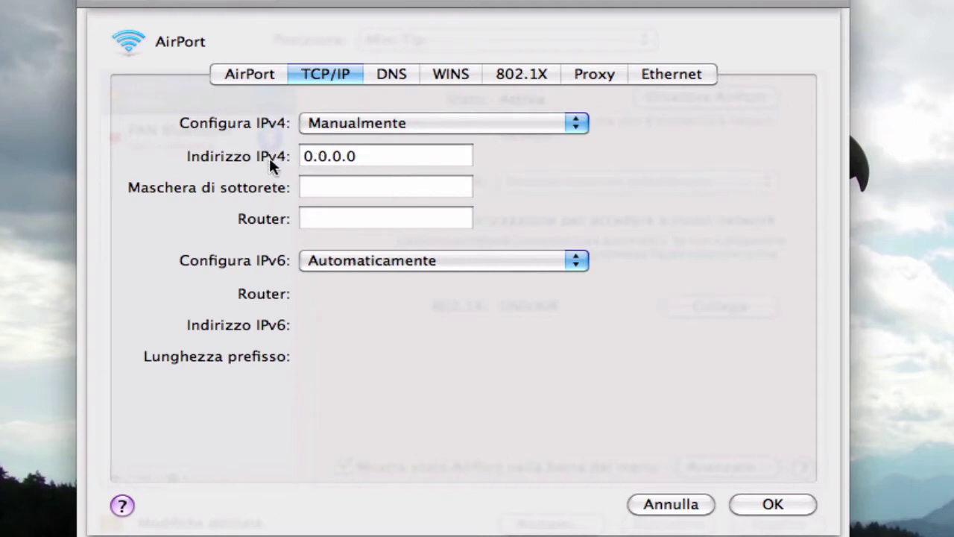
# Set AirPort's IPv4 address to 192.168.0.10
pyautogui.click(313, 160)
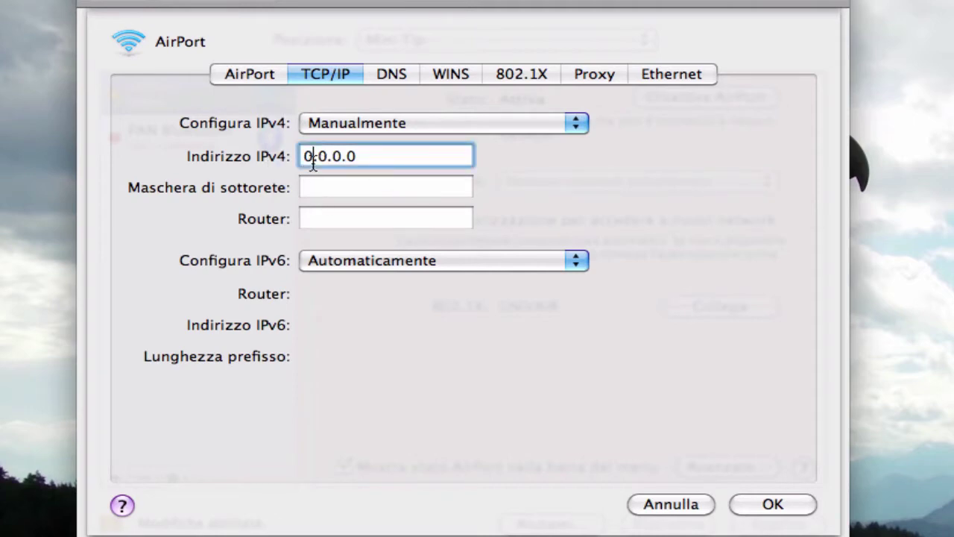
pyautogui.press('BackSpace')
pyautogui.write('192')
pyautogui.press('Delete')
pyautogui.press('Delete')
pyautogui.write('.168')
pyautogui.press('Right')
pyautogui.press('Right')
pyautogui.press('Right')
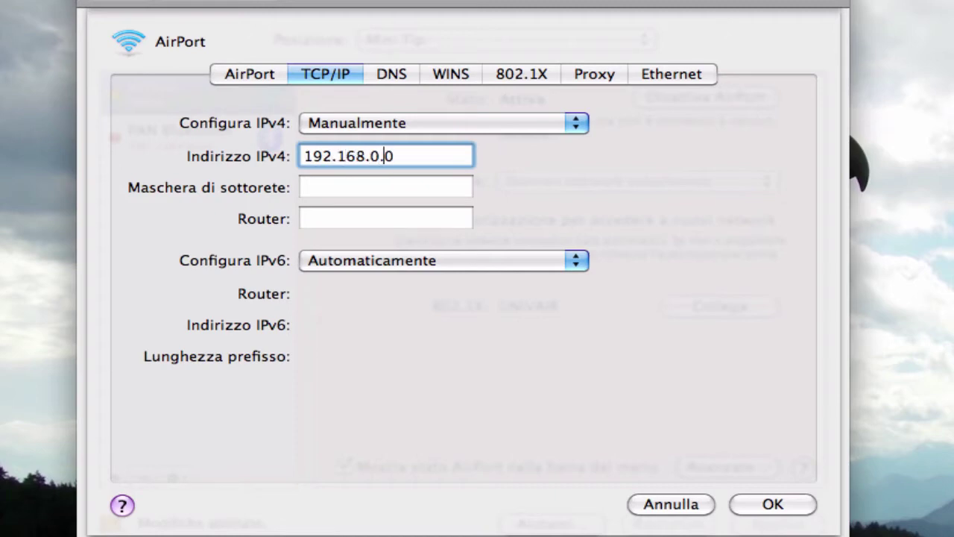
pyautogui.write('1')
# Set the subnet mask to 255.255.255.0 and the router address to 192.168.0.1
pyautogui.press('Tab')
pyautogui.write('2')
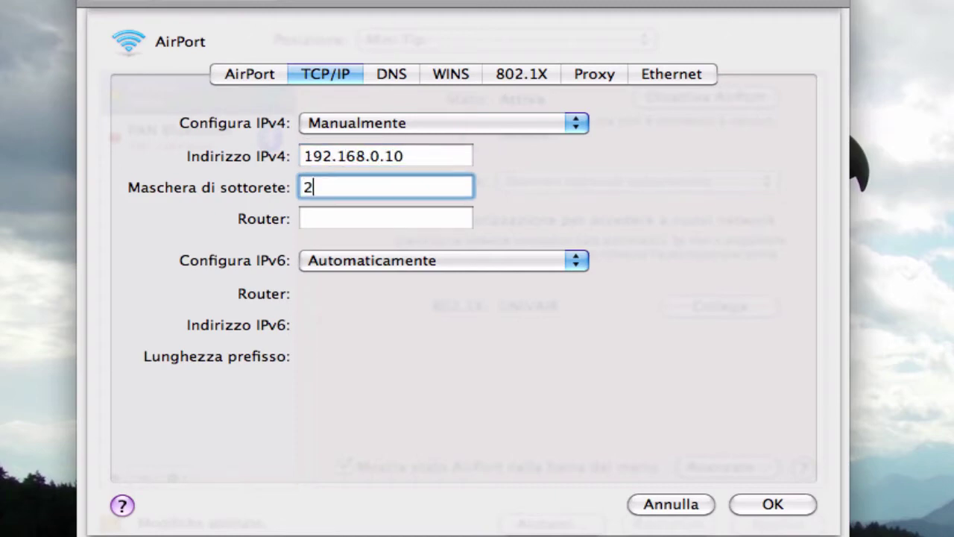
pyautogui.write('55.255.255.')
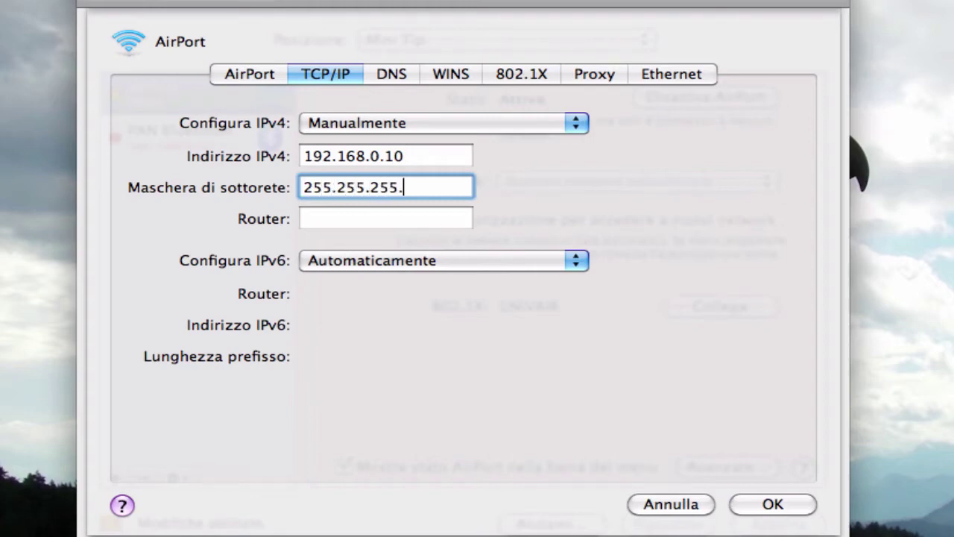
pyautogui.write('0')
pyautogui.press('Tab')
pyautogui.write('192.168.01')
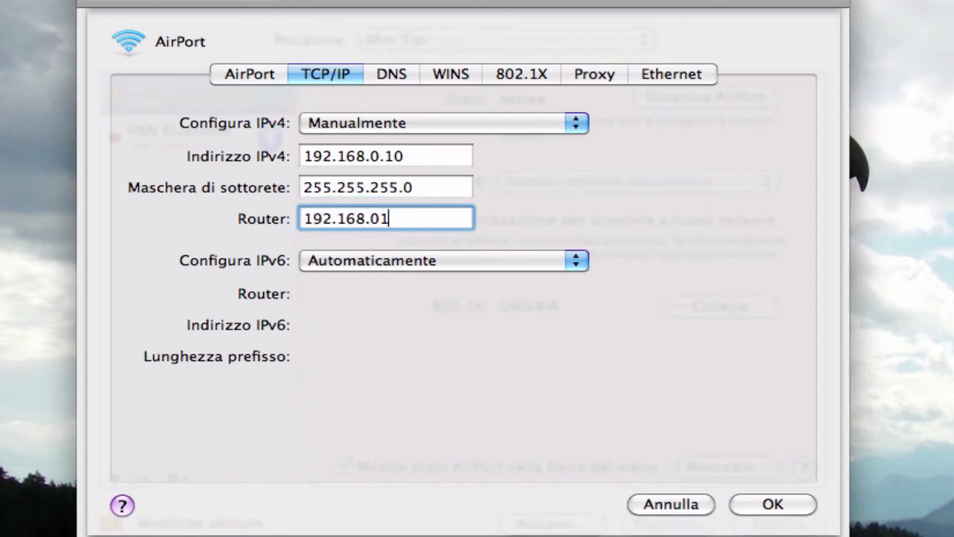
pyautogui.press('BackSpace')
pyautogui.write('.1')
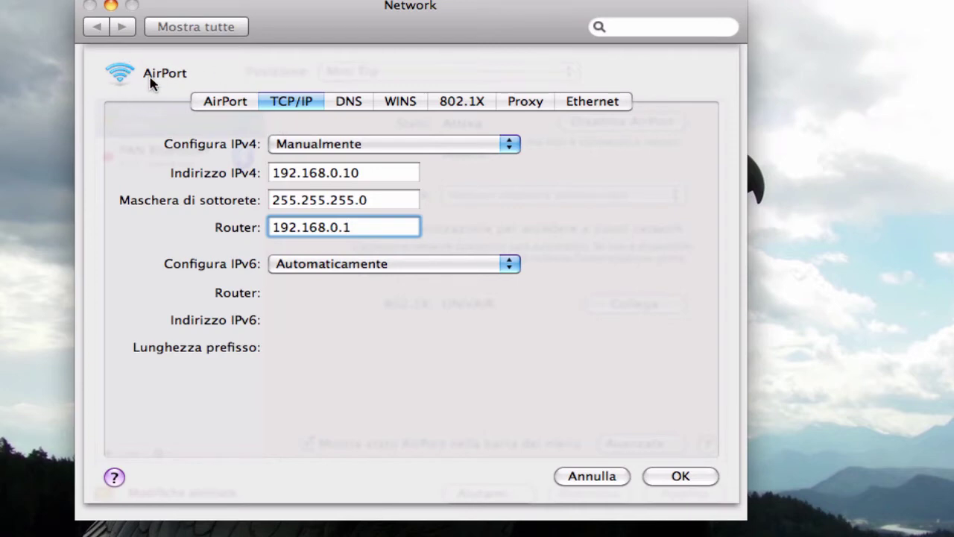
# Set the workgroup to WORKGROUP in AirPort's WINS settings, leaving the NetBIOS name at its default
pyautogui.click(342, 103)
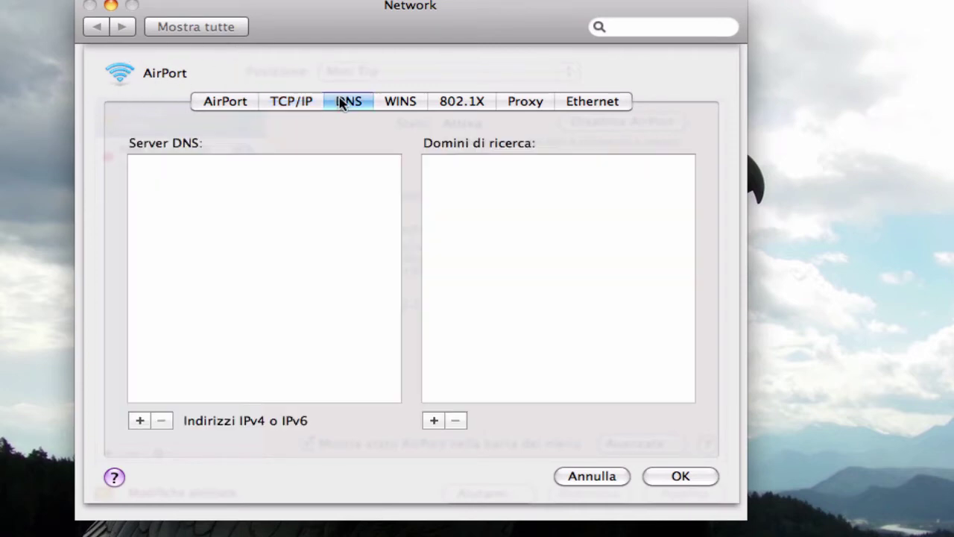
pyautogui.click(409, 107)
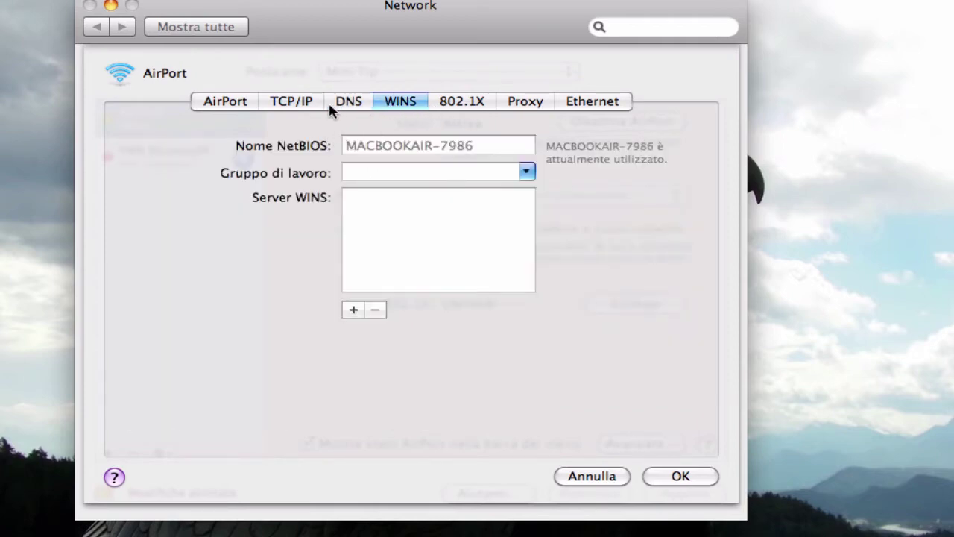
pyautogui.click(367, 145)
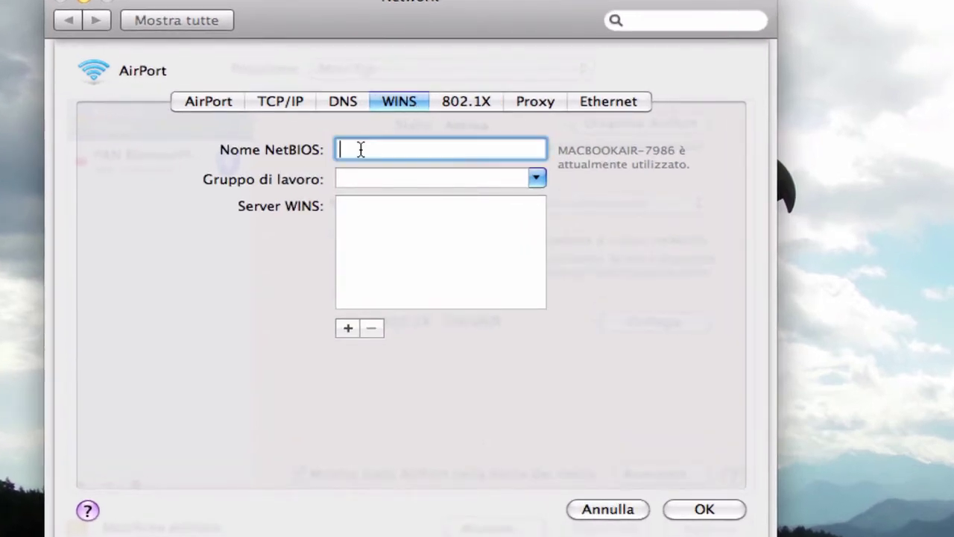
pyautogui.click(504, 210)
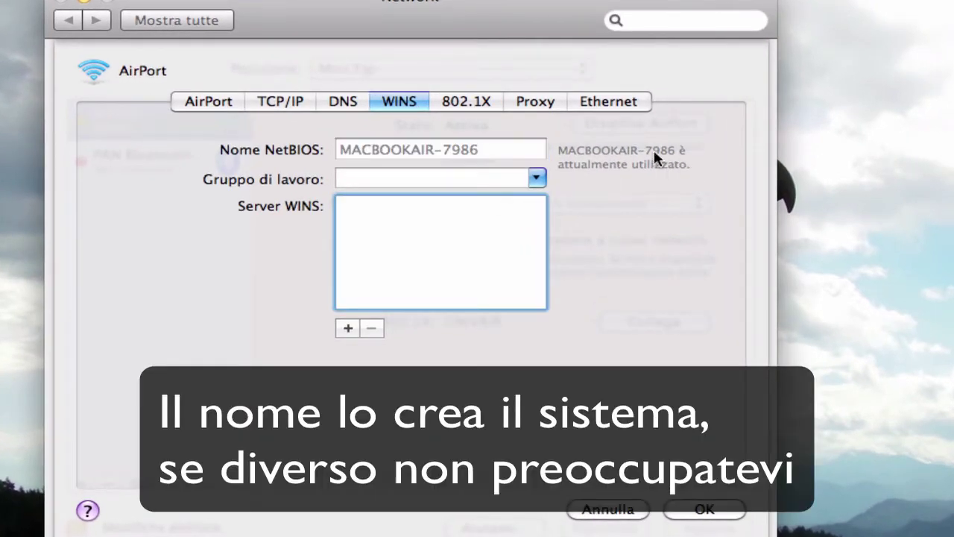
pyautogui.click(504, 184)
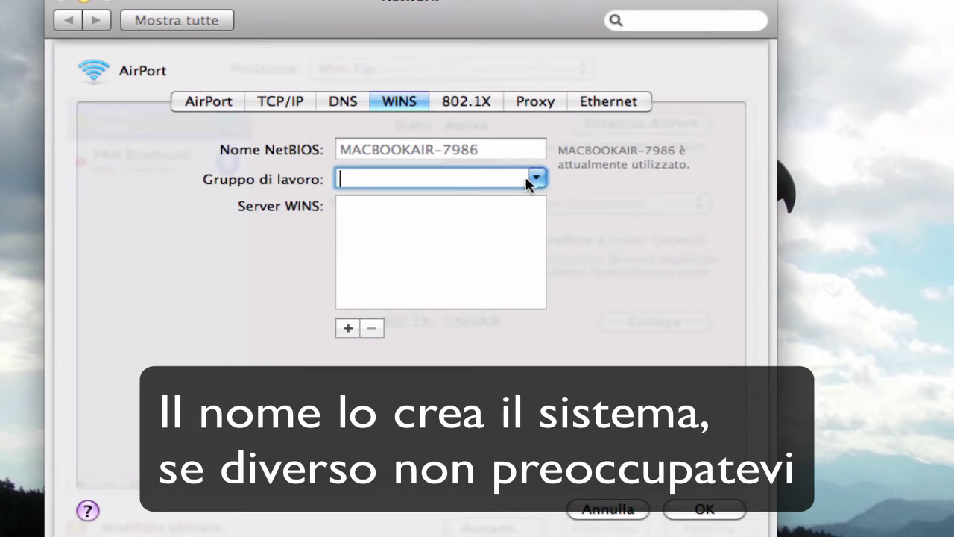
pyautogui.click(533, 179)
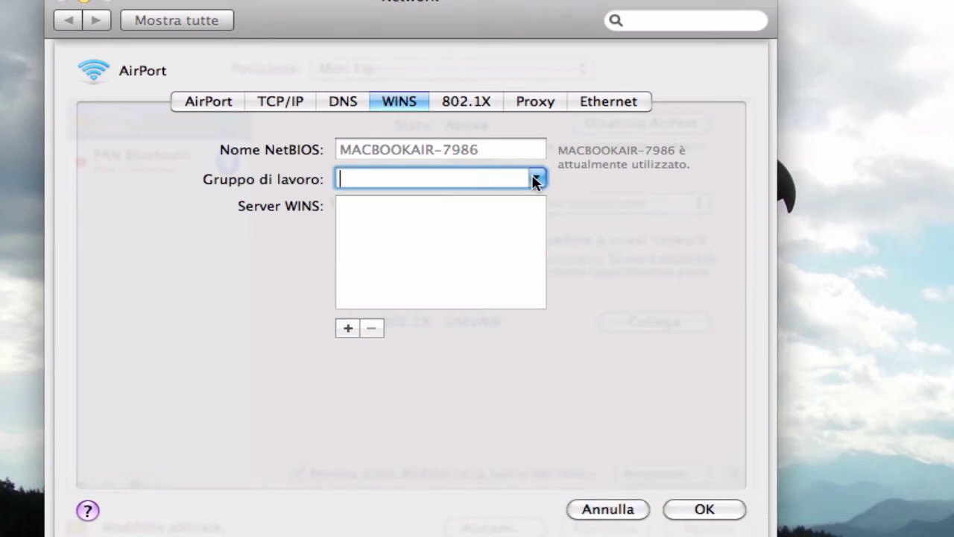
pyautogui.write('WORKGROU')
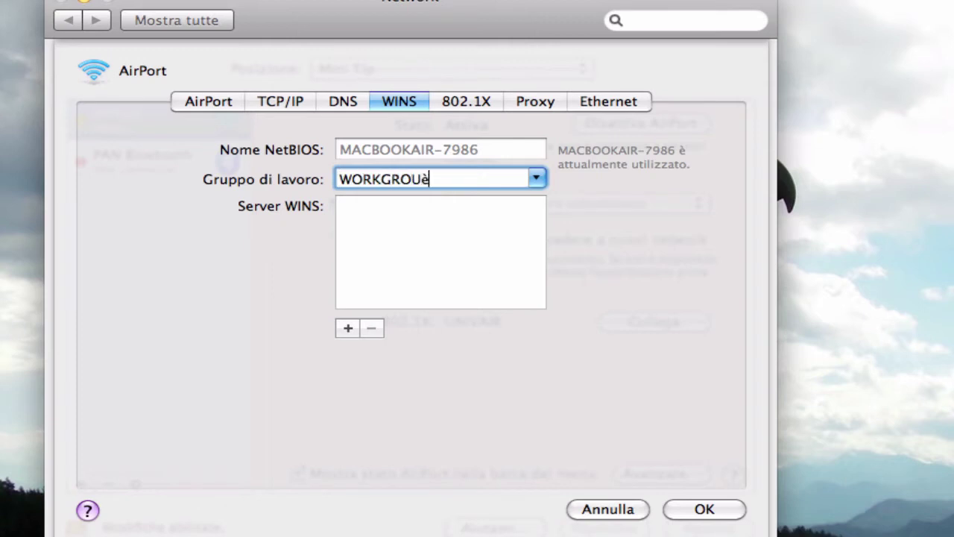
pyautogui.write('P')
# Discard a newly added blank WINS server entry and accept the advanced AirPort settings
pyautogui.click(345, 329)
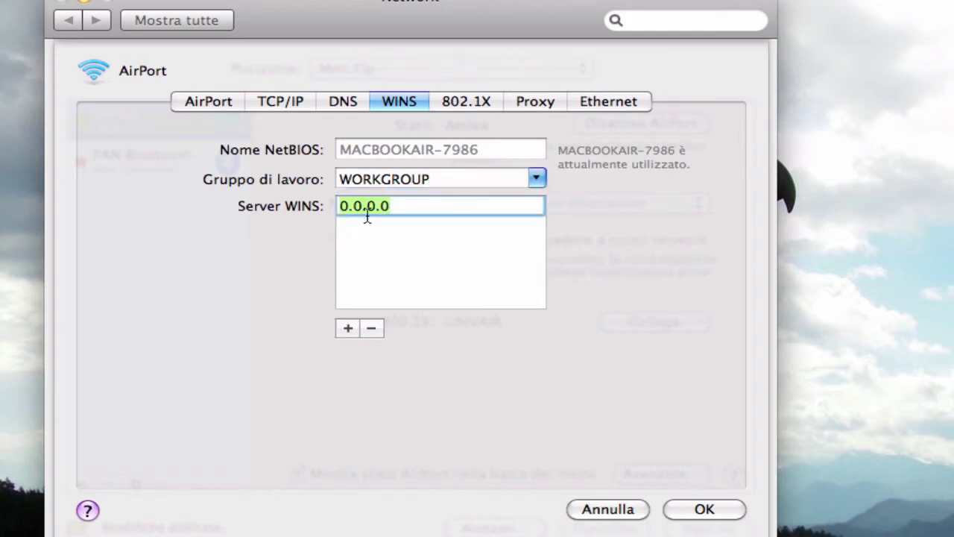
pyautogui.click(371, 328)
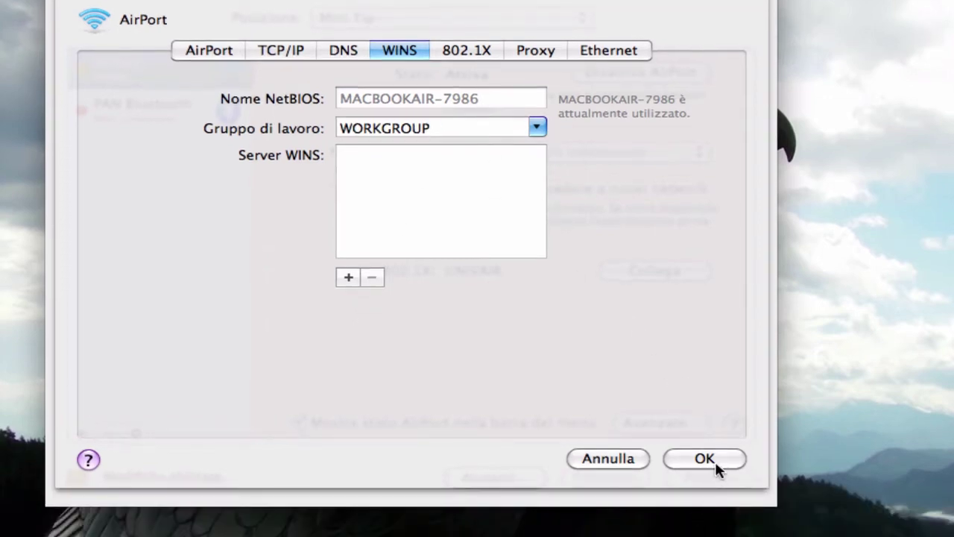
pyautogui.click(714, 515)
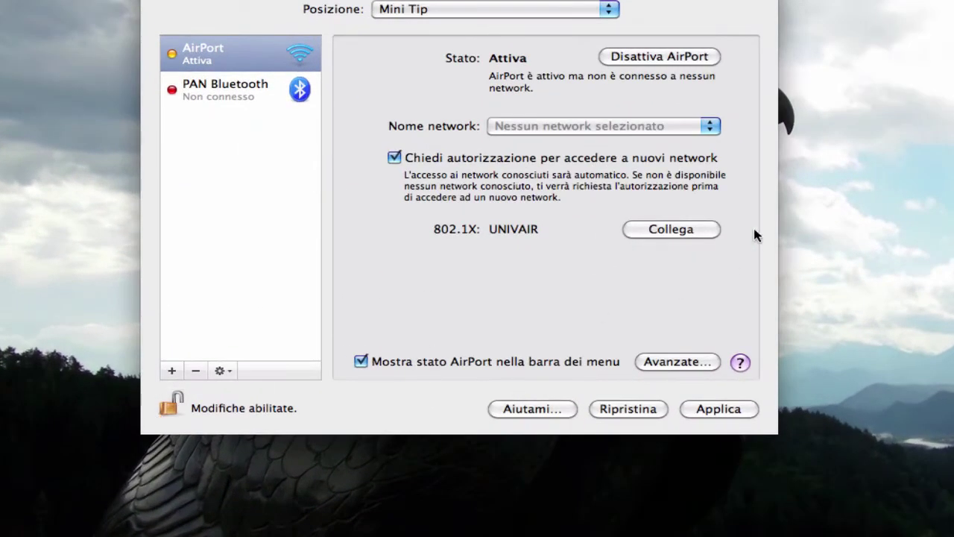
# Review AirPort's advanced TCP/IP and WINS settings and accept them
pyautogui.click(678, 365)
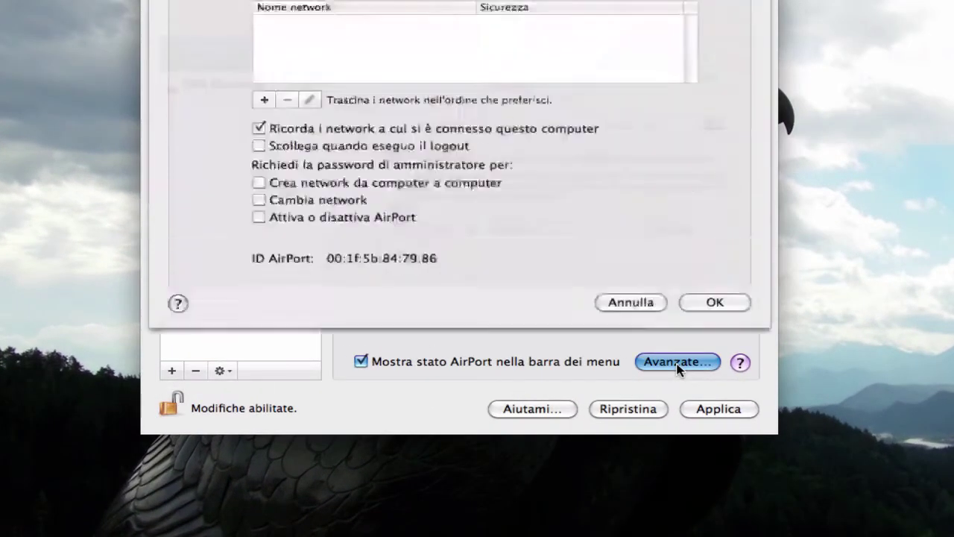
pyautogui.click(344, 45)
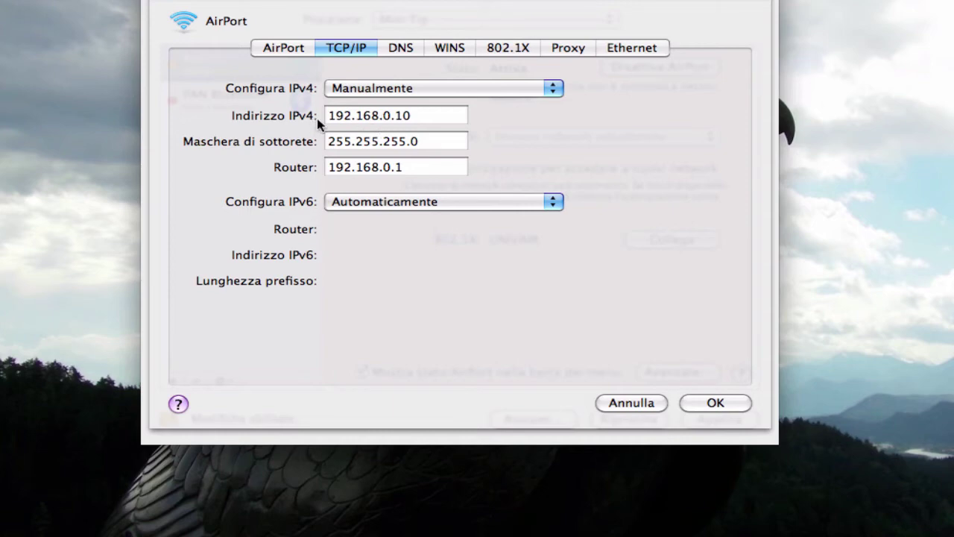
pyautogui.click(447, 50)
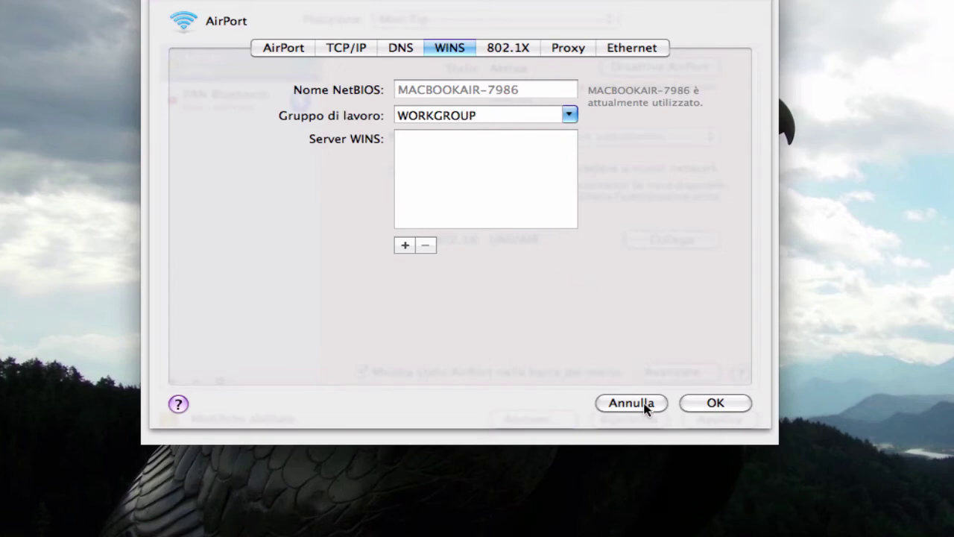
pyautogui.click(706, 408)
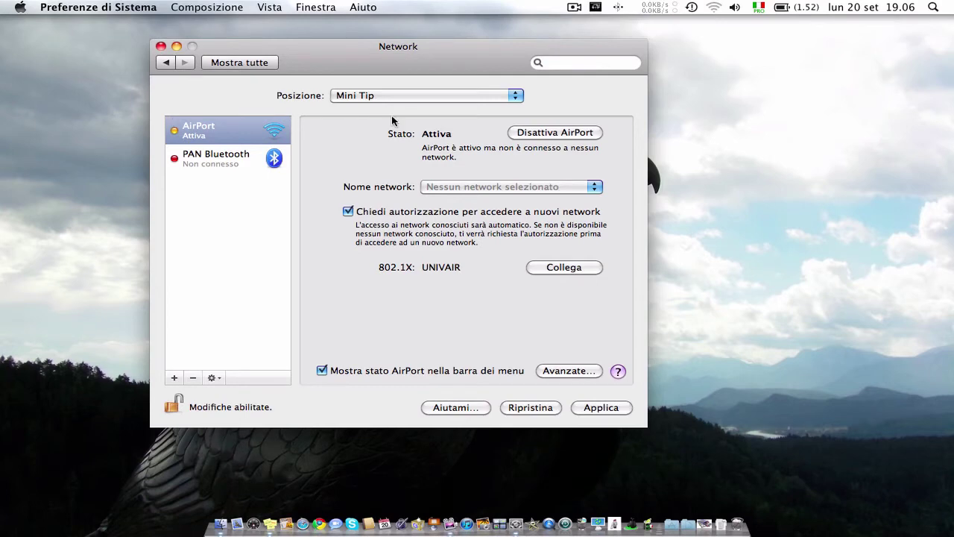
# Switch the network location to Rete, select its Ethernet USB connection, and apply the configuration
pyautogui.click(484, 97)
pyautogui.click(449, 106)
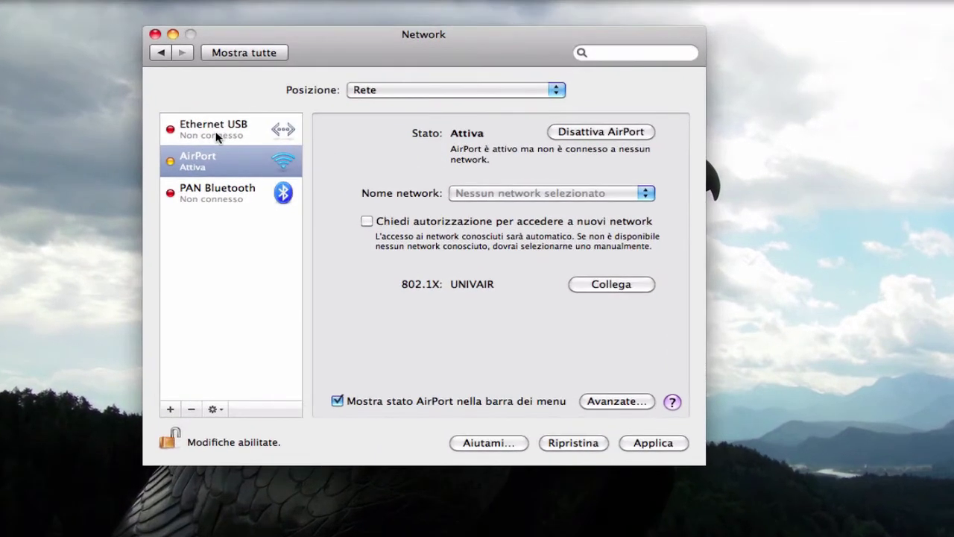
pyautogui.click(218, 135)
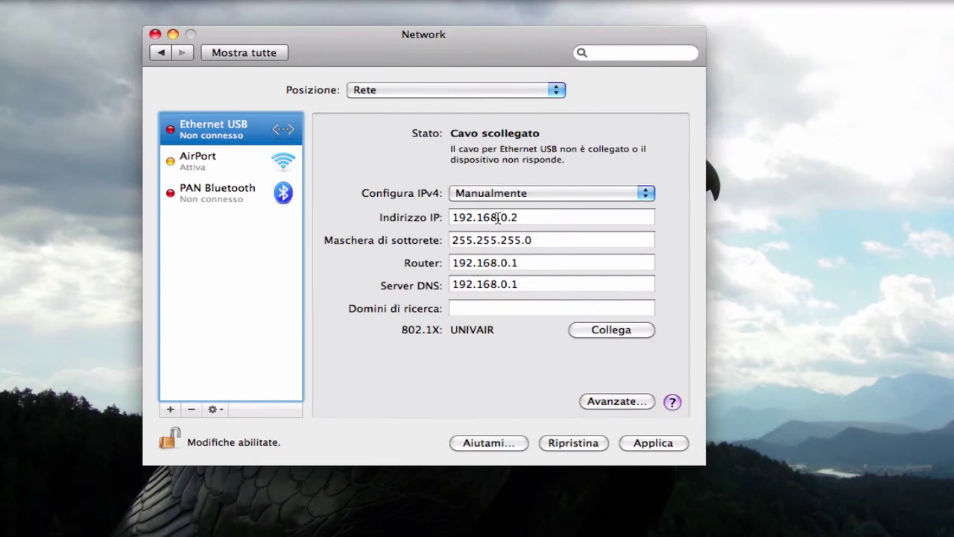
pyautogui.click(641, 446)
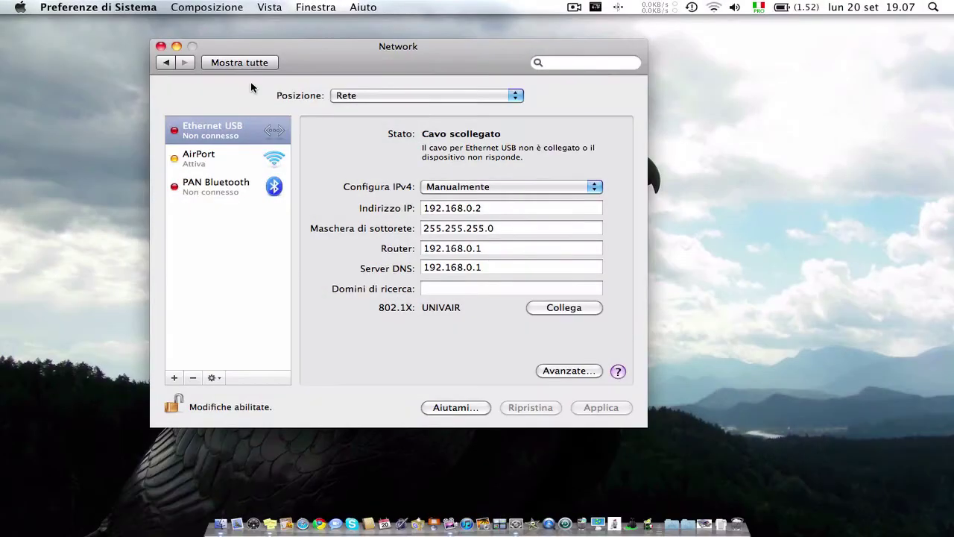
# Close the Network preferences and open the Sharing (Condivisione) preferences
pyautogui.click(160, 47)
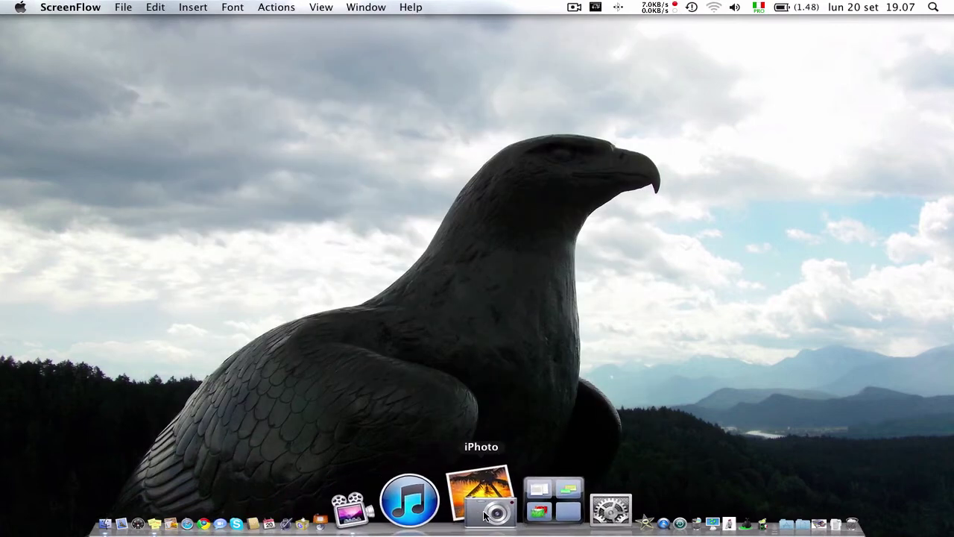
pyautogui.click(496, 506)
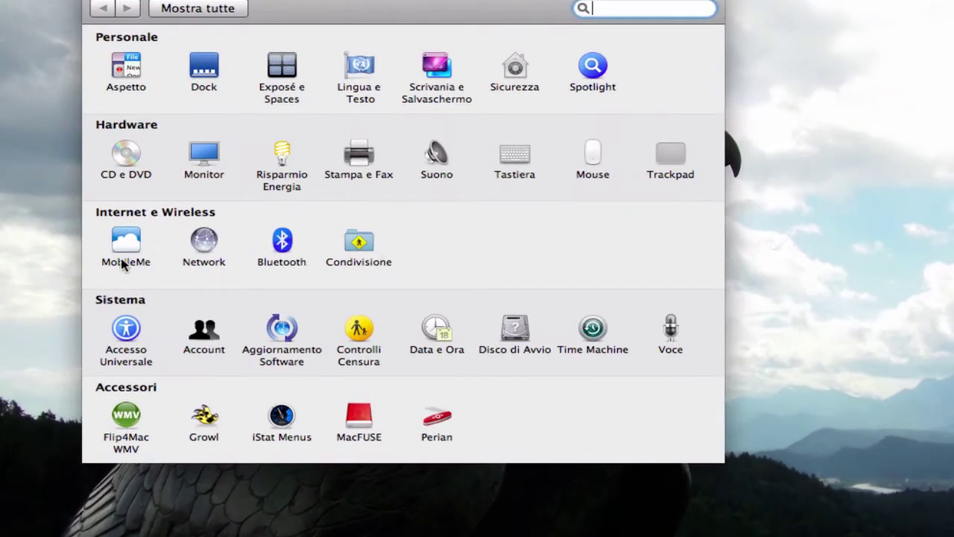
pyautogui.click(360, 248)
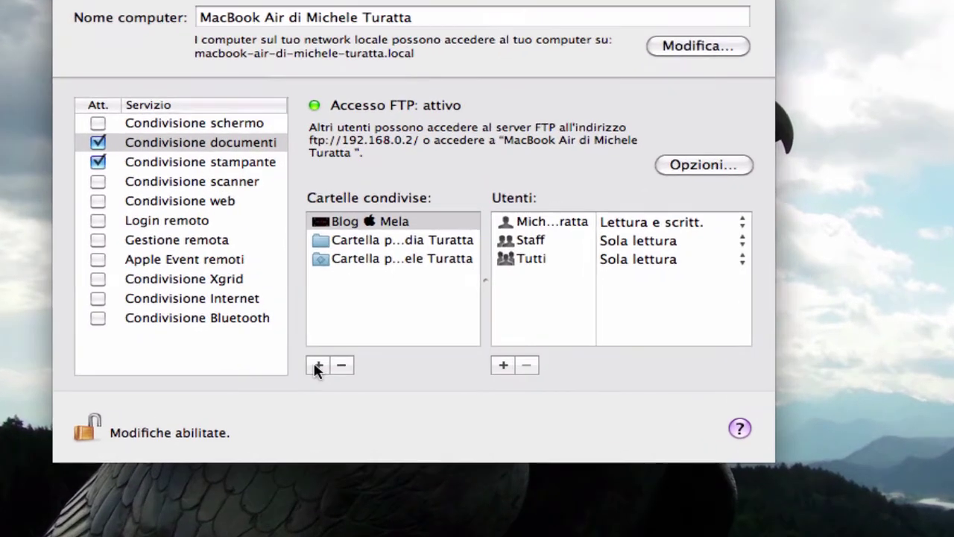
# Add the LAVORO folder from Documents to the folders shared through file sharing
pyautogui.click(318, 366)
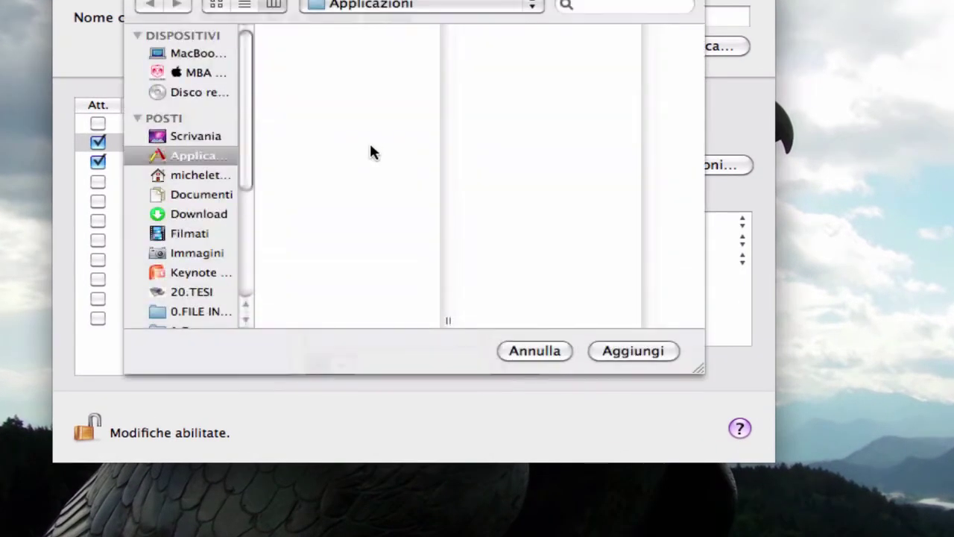
pyautogui.click(201, 195)
pyautogui.click(326, 138)
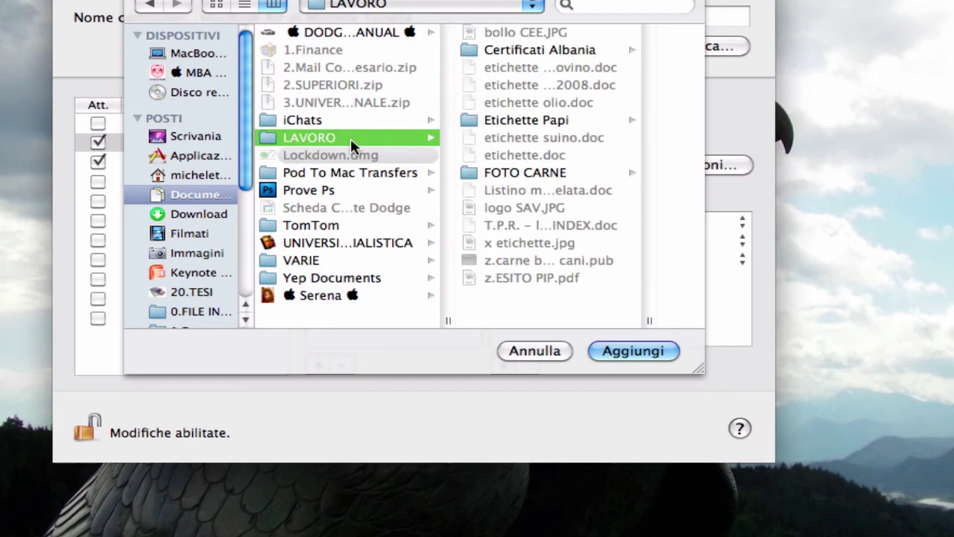
pyautogui.click(654, 355)
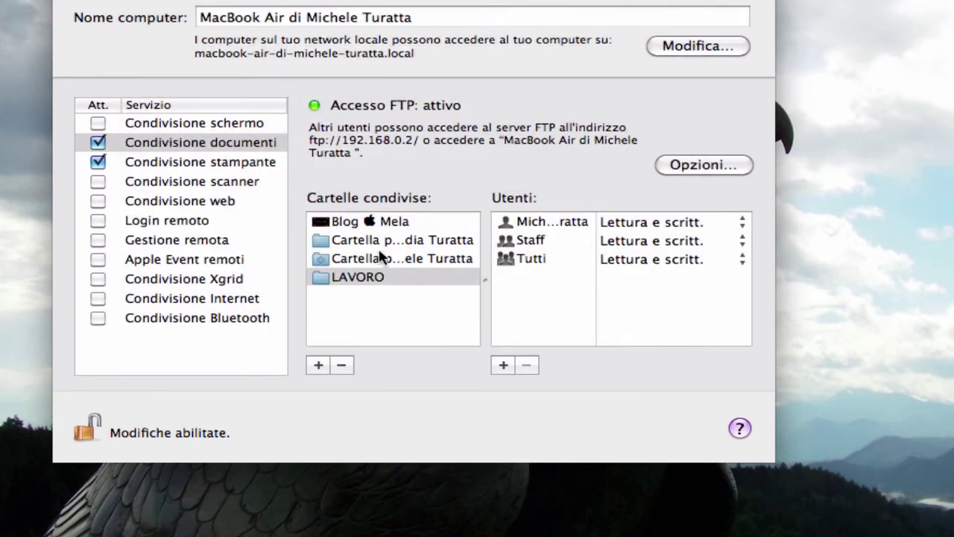
# Stop sharing the LAVORO folder by removing it from the shared folders
pyautogui.click(350, 280)
pyautogui.click(335, 367)
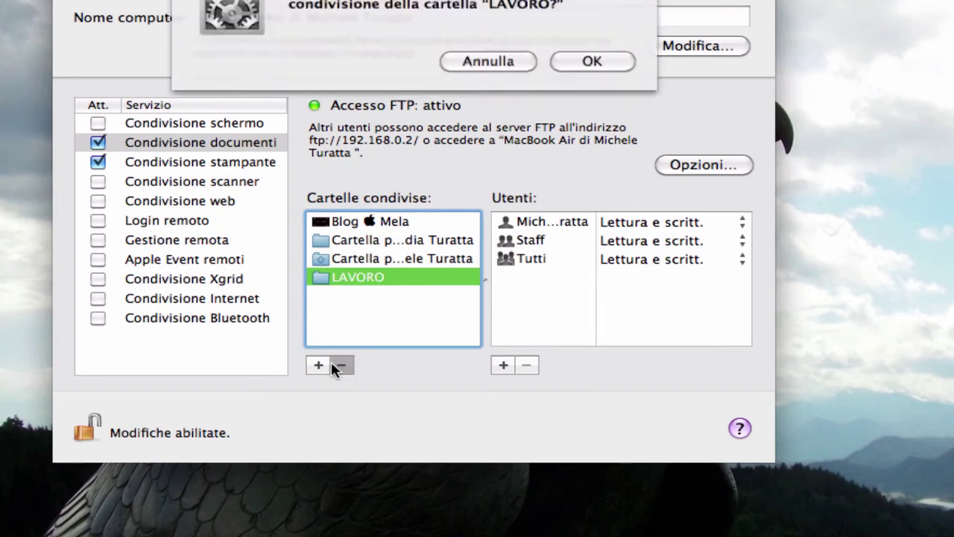
pyautogui.click(583, 63)
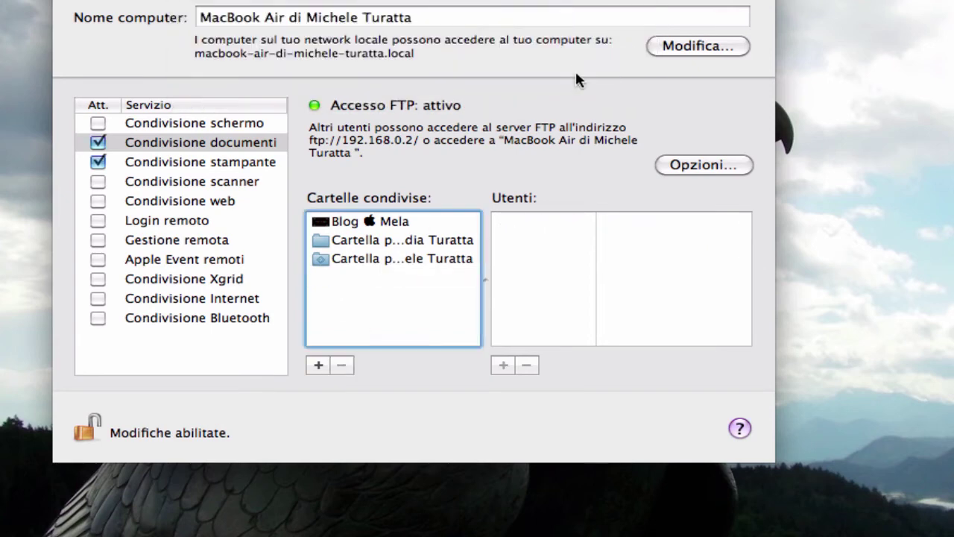
# Examine the last shared public folder's permissions for its owner and Staff, and the AFP, FTP and SMB file sharing options
pyautogui.click(377, 260)
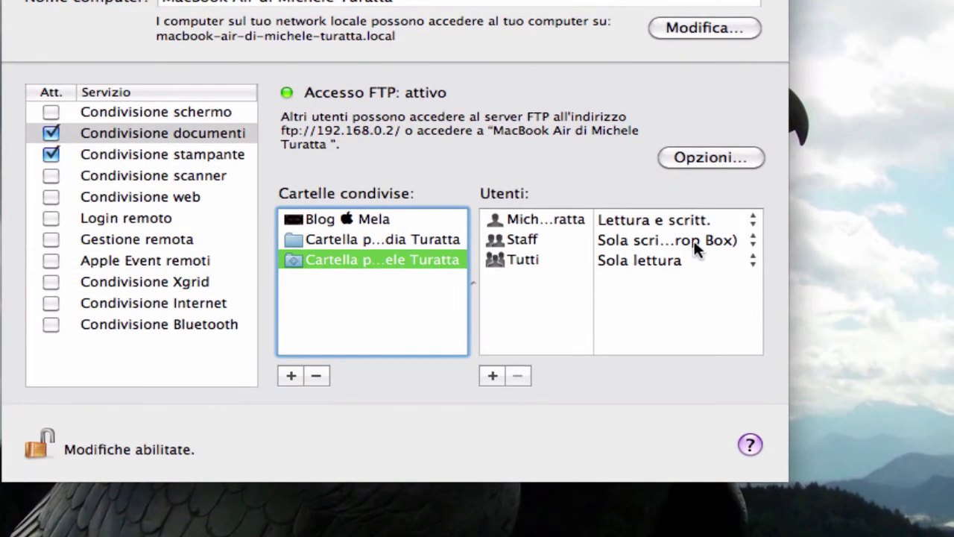
pyautogui.click(721, 238)
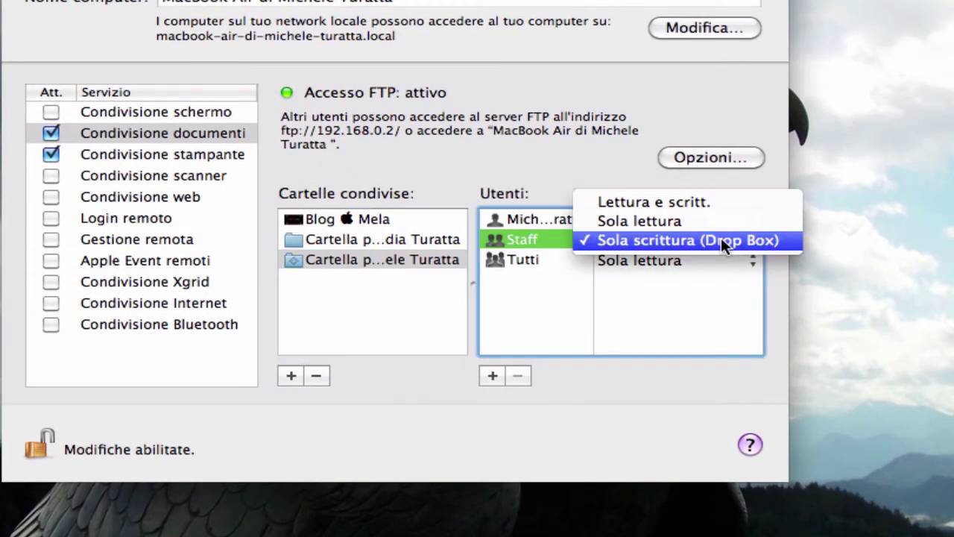
pyautogui.click(684, 240)
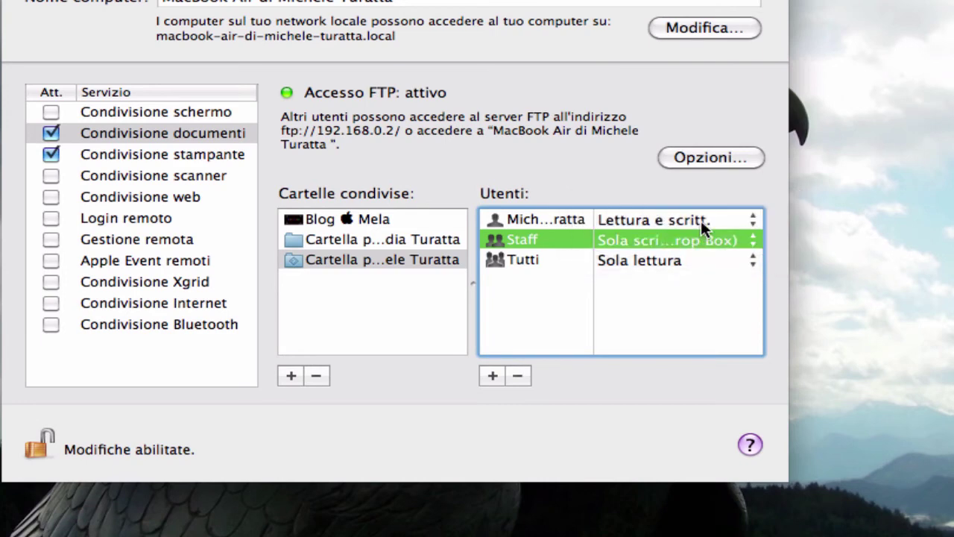
pyautogui.click(702, 218)
pyautogui.click(689, 221)
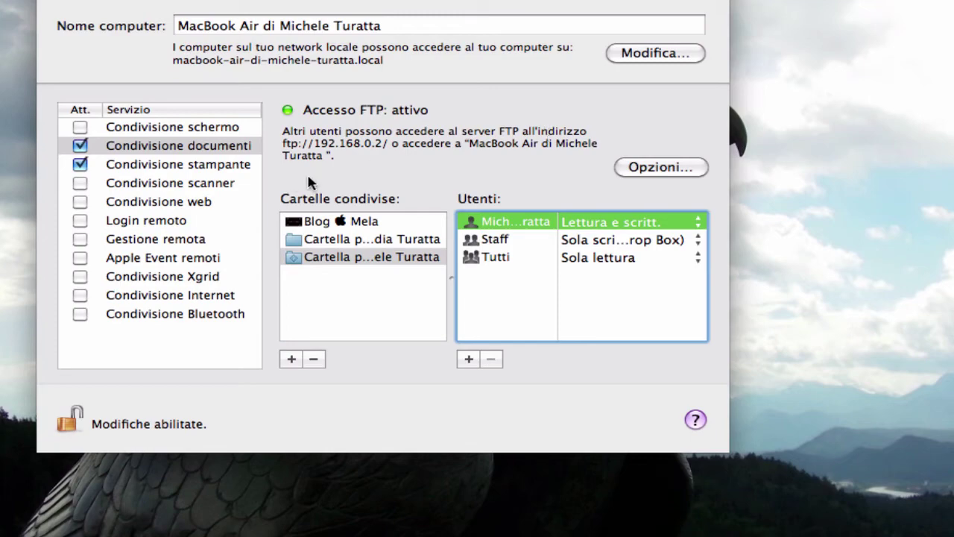
pyautogui.click(656, 169)
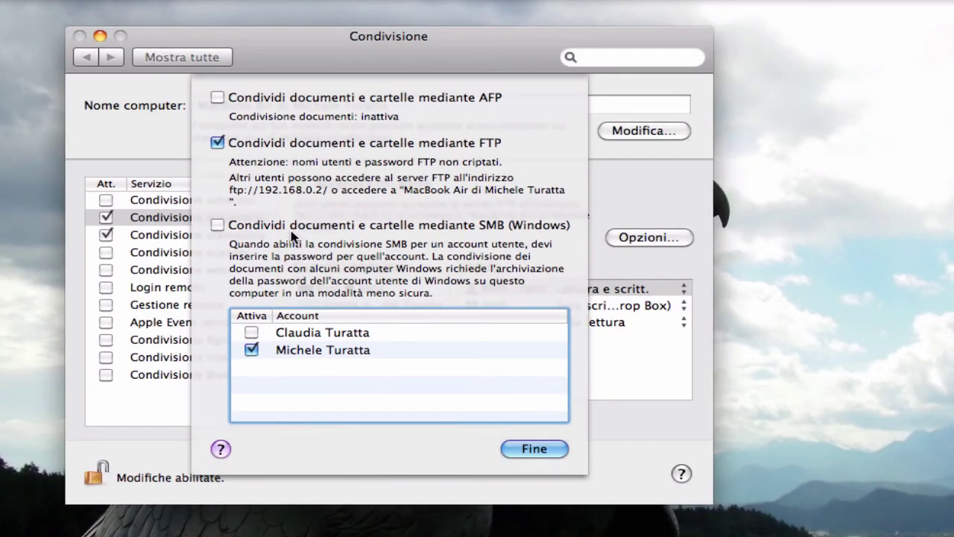
pyautogui.click(530, 450)
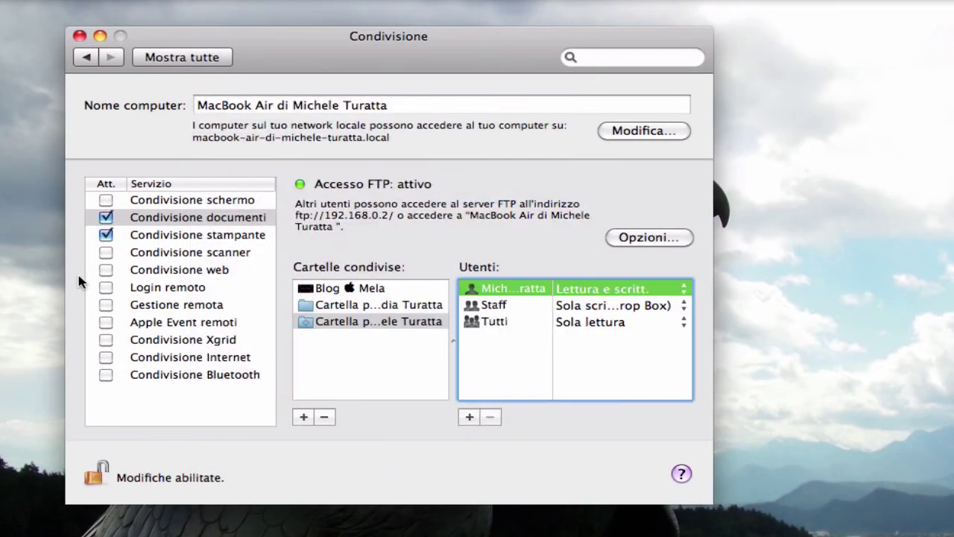
# Examine the printer sharing service and the printers set up in Print & Fax, and return to the Sharing preferences
pyautogui.click(220, 236)
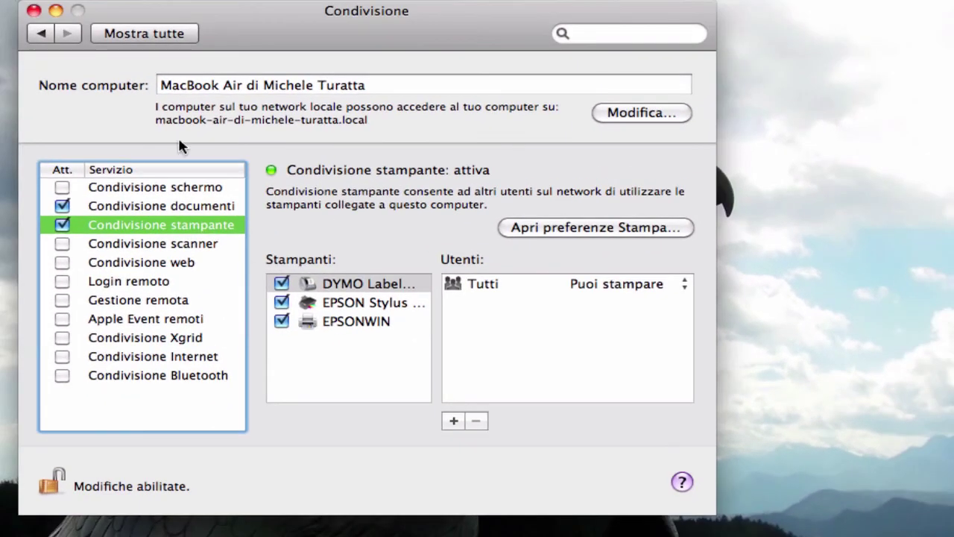
pyautogui.click(42, 33)
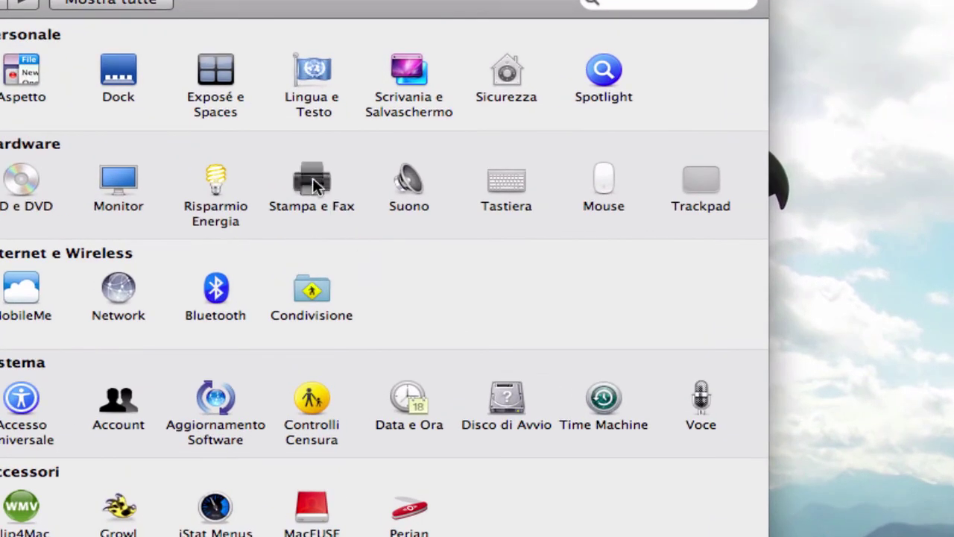
pyautogui.click(312, 182)
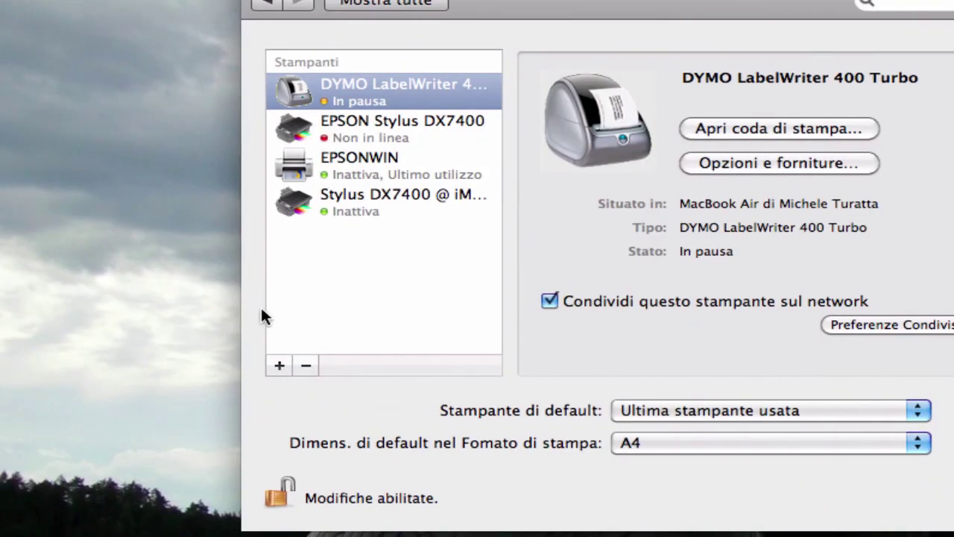
pyautogui.click(270, 4)
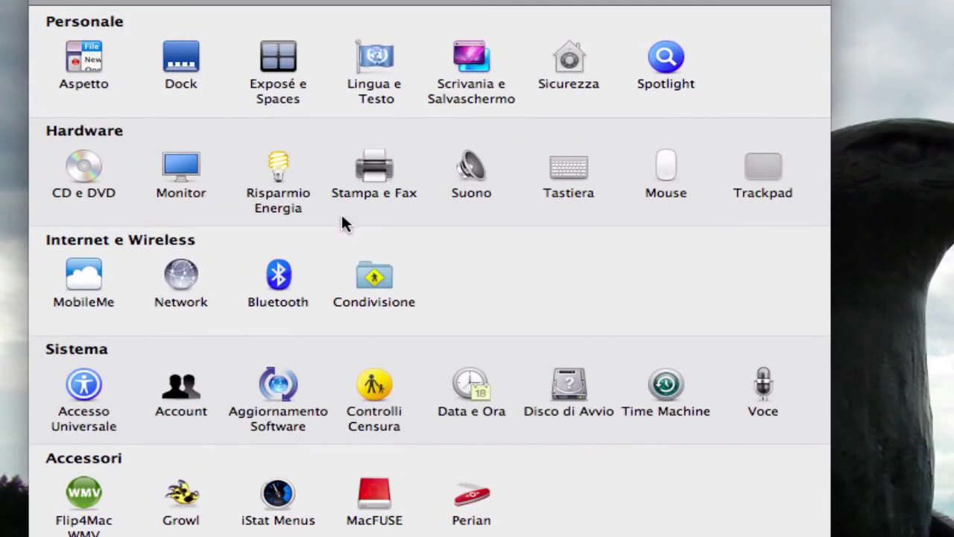
pyautogui.click(522, 291)
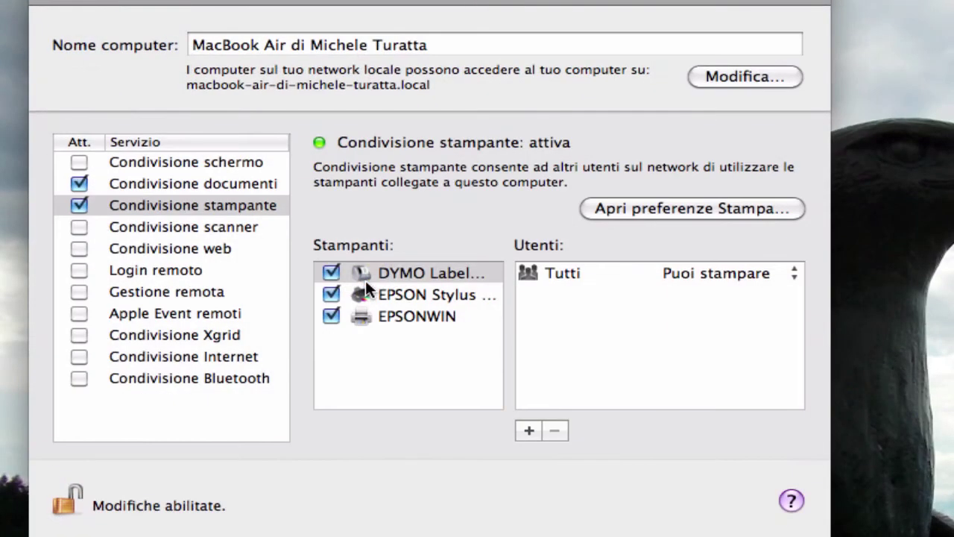
# Check the EPSONWIN printer's access options for Tutti, keeping Puoi stampare
pyautogui.click(194, 207)
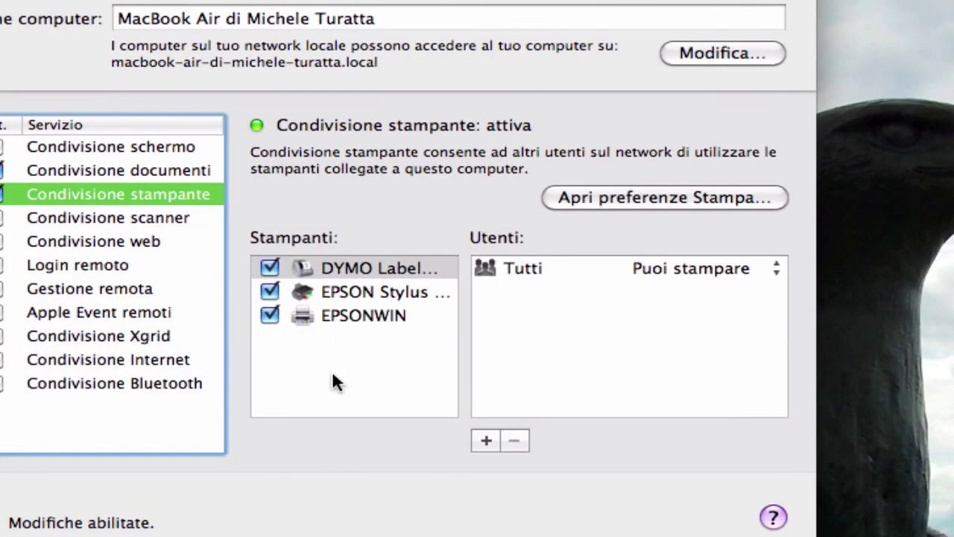
pyautogui.click(394, 289)
pyautogui.click(388, 312)
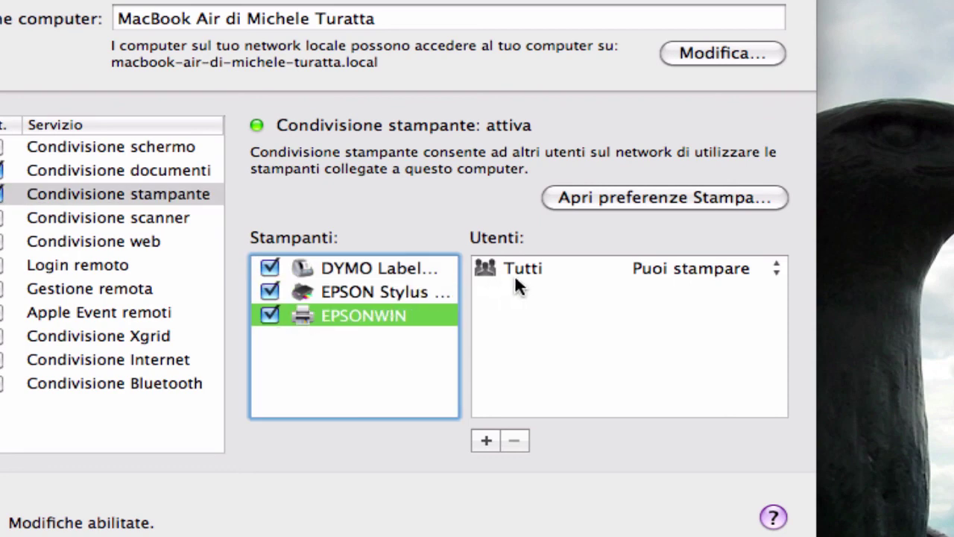
pyautogui.click(603, 270)
pyautogui.click(769, 271)
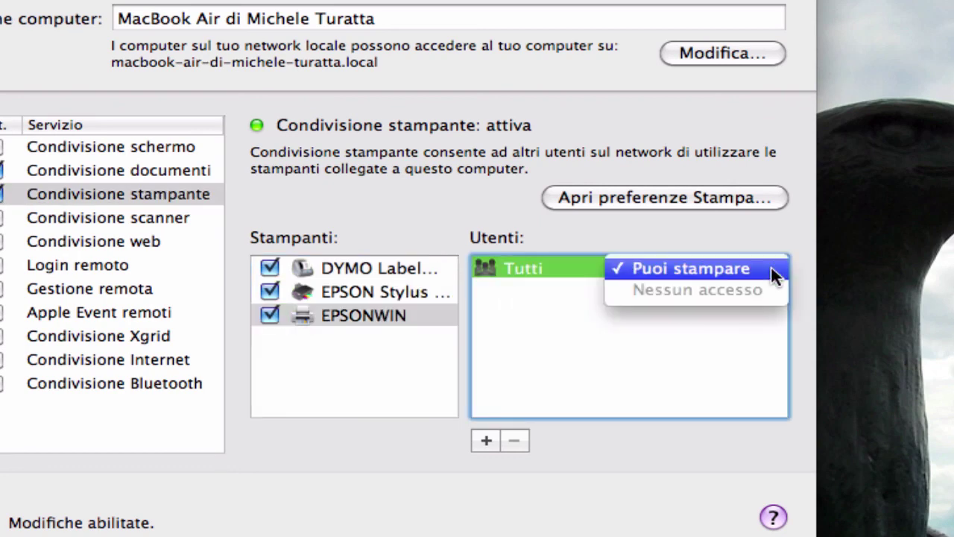
pyautogui.click(773, 271)
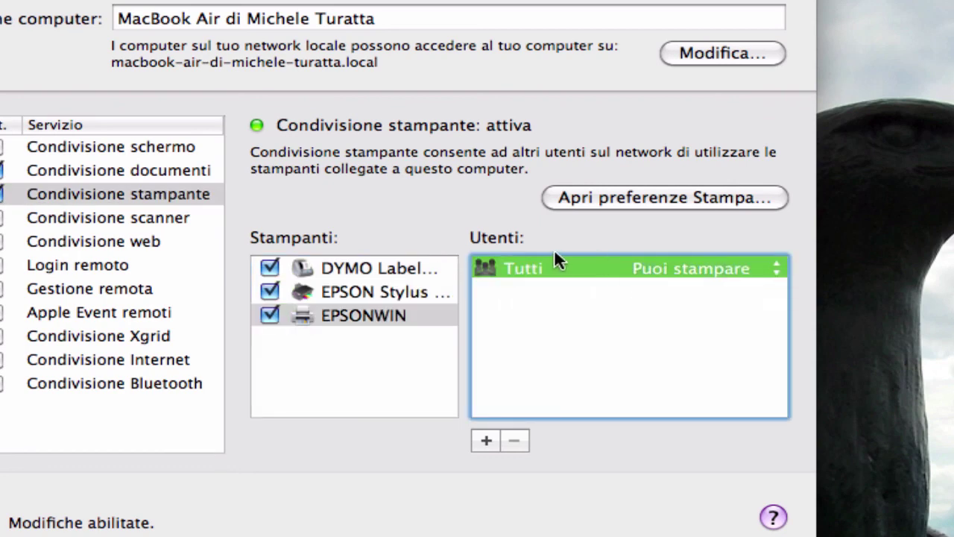
# View the users and groups available for printer access without adding any, and close the Sharing preferences
pyautogui.click(485, 438)
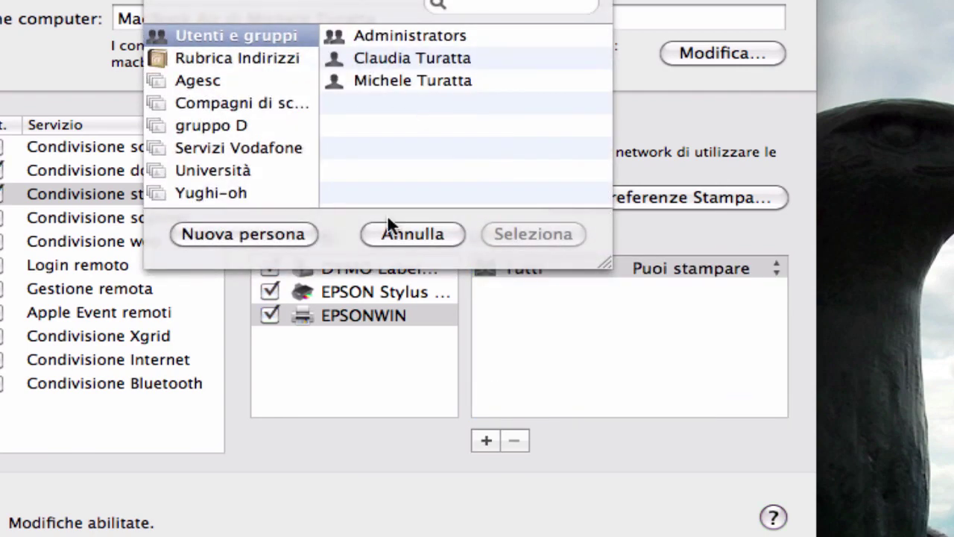
pyautogui.click(411, 234)
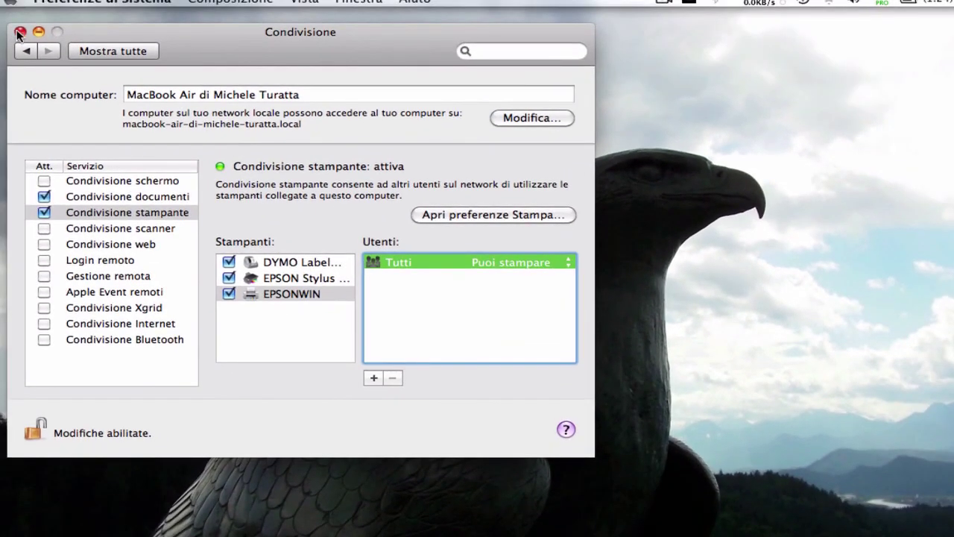
pyautogui.click(21, 31)
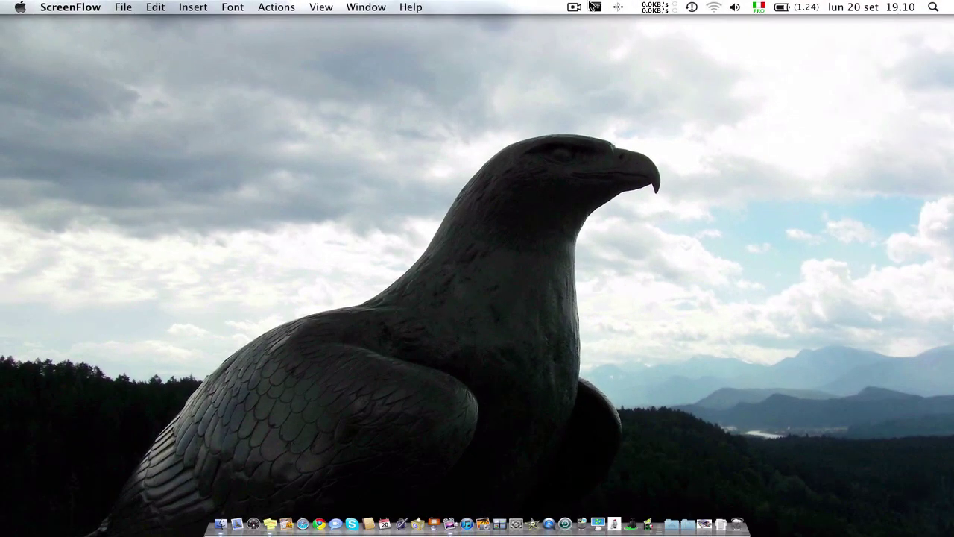
pyautogui.click(574, 6)
pyautogui.click(597, 50)
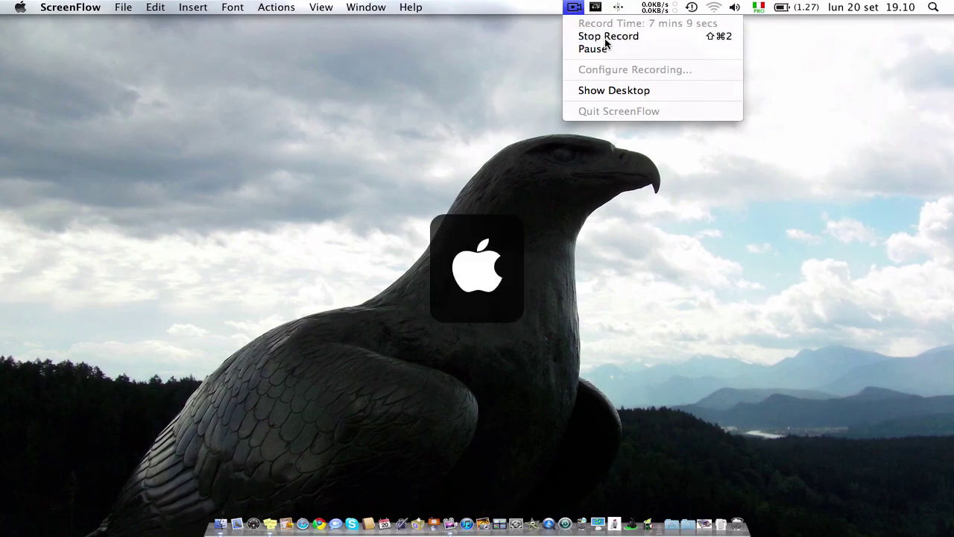